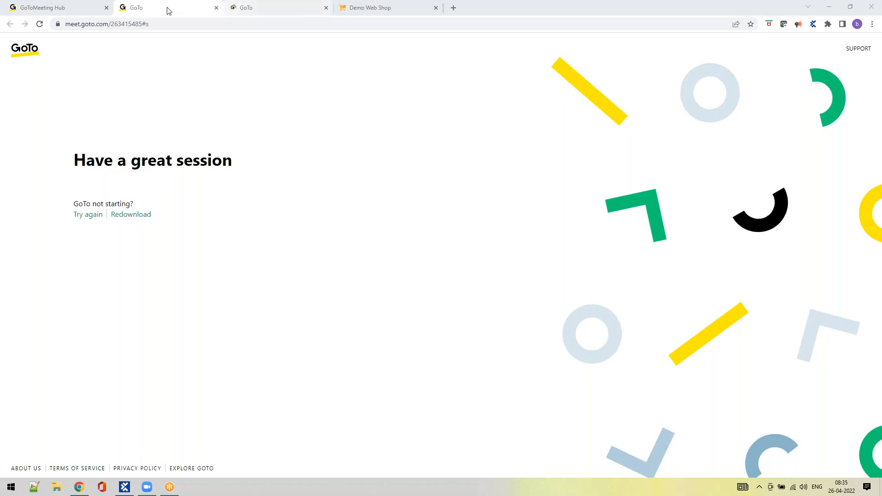
- Open demowebshop.tricentis.com in the current browser tab, replacing the GoTo meeting page
click(153, 22)
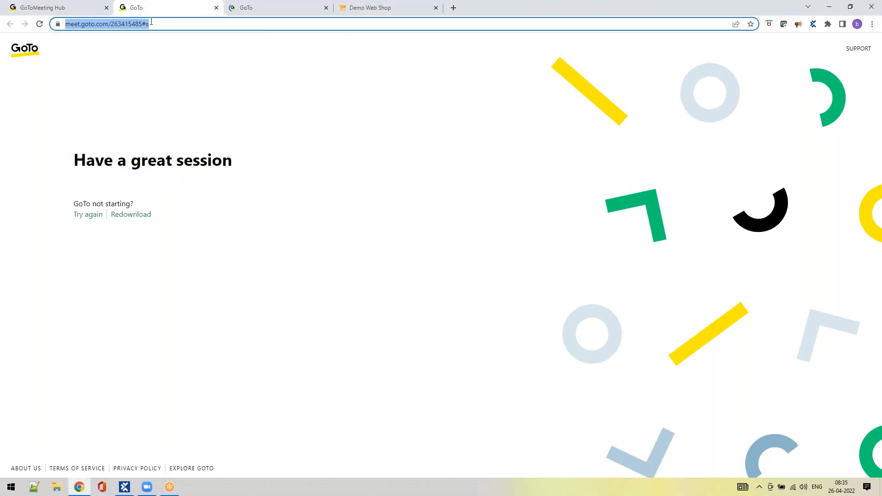
key(BackSpace)
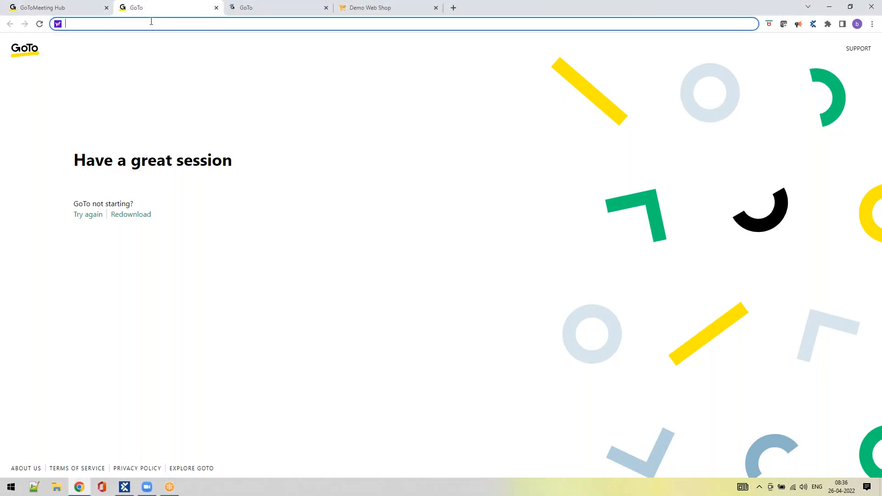
text(De)
click(151, 23)
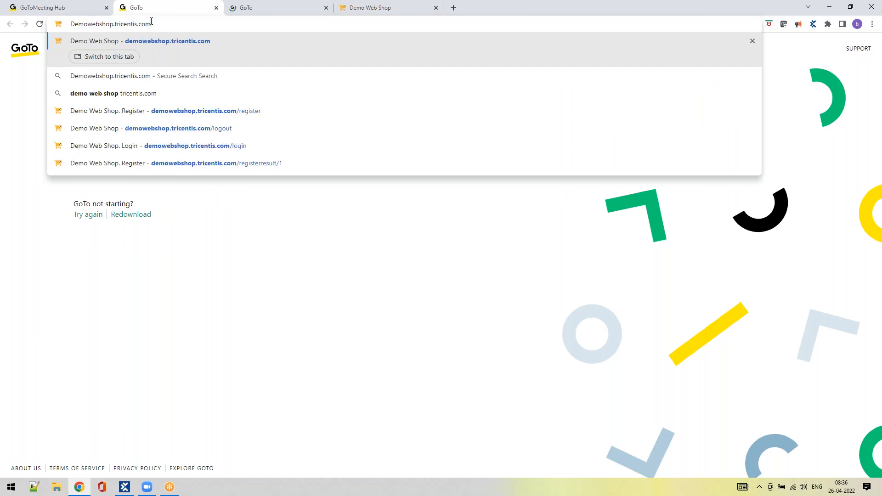
key(Return)
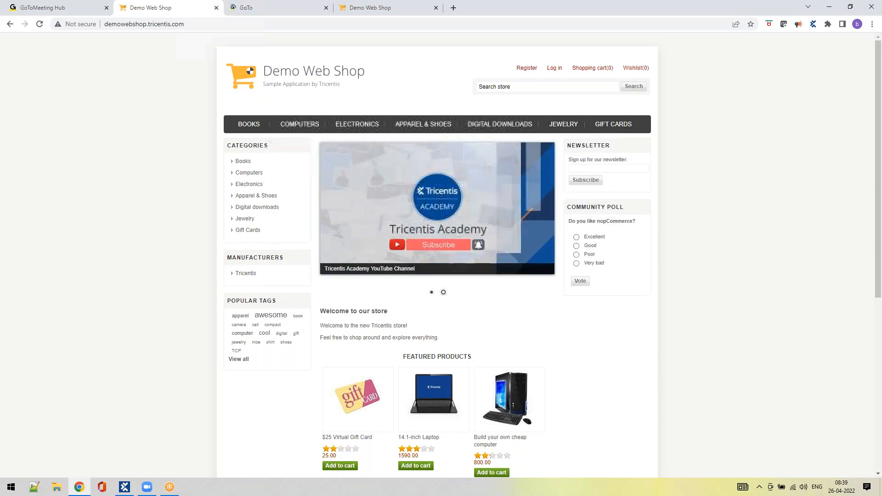
- Open the shop's login page and submit the login form with the email and password left empty
click(555, 68)
click(556, 185)
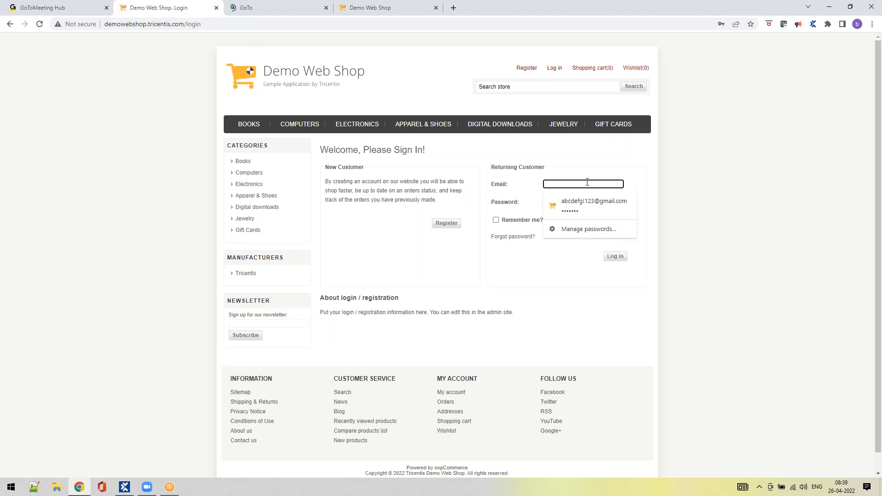
click(568, 162)
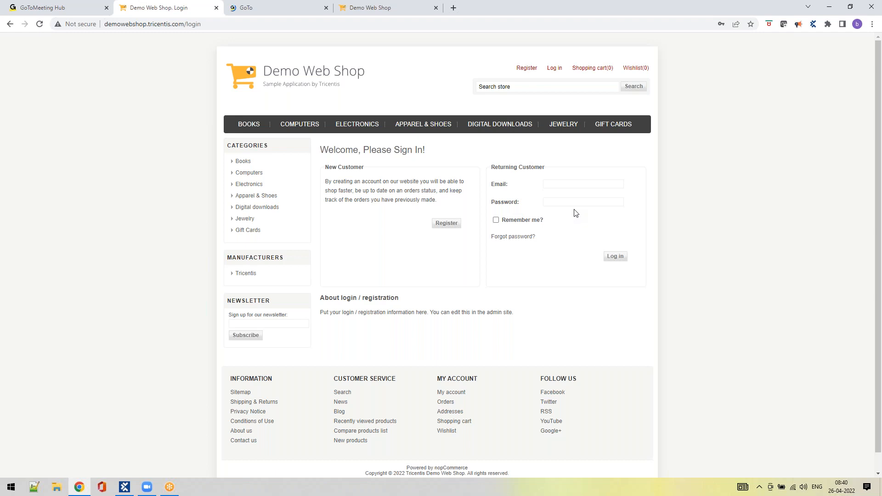
click(621, 258)
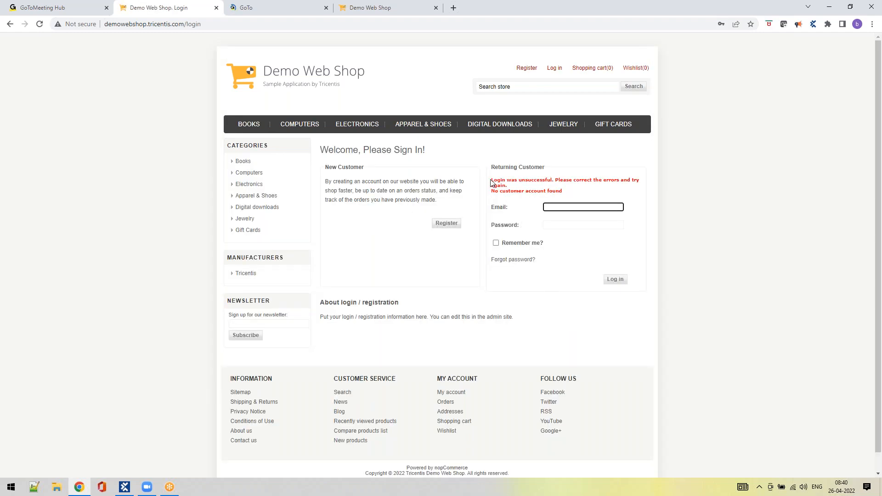
- Review the login error text and the Email and Password fields, and return to the shop's home page
drag(490, 183, 563, 191)
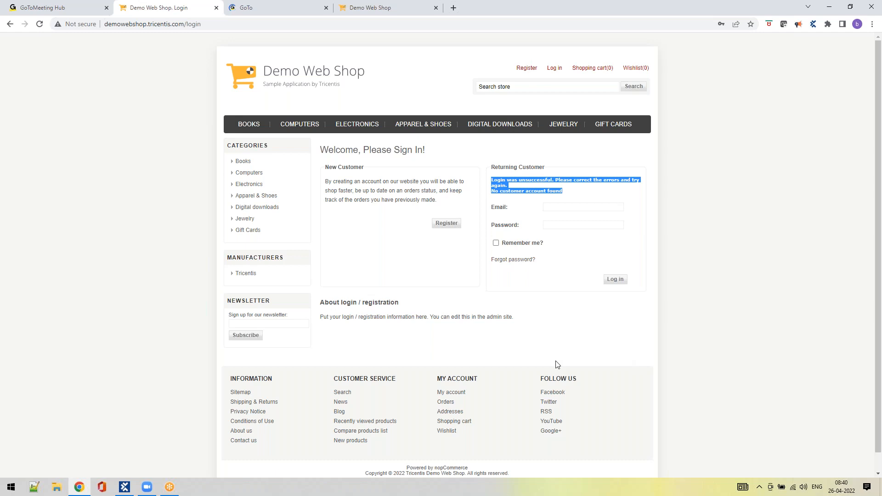
click(550, 210)
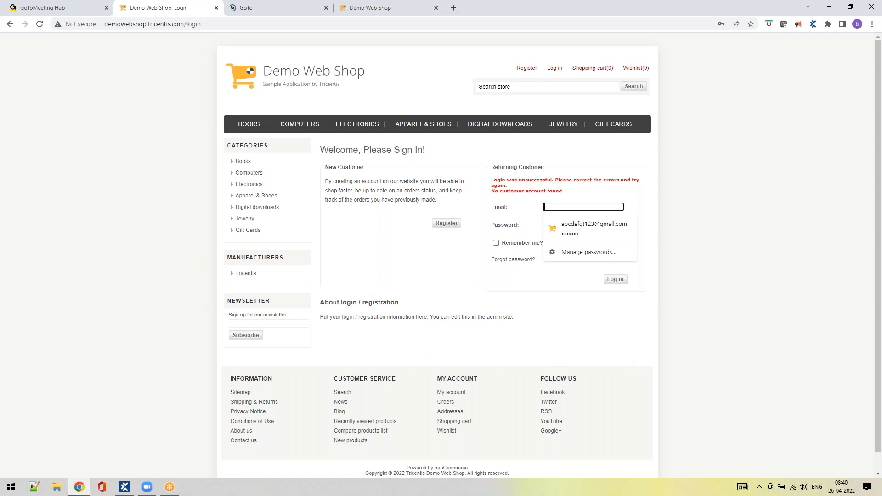
click(504, 228)
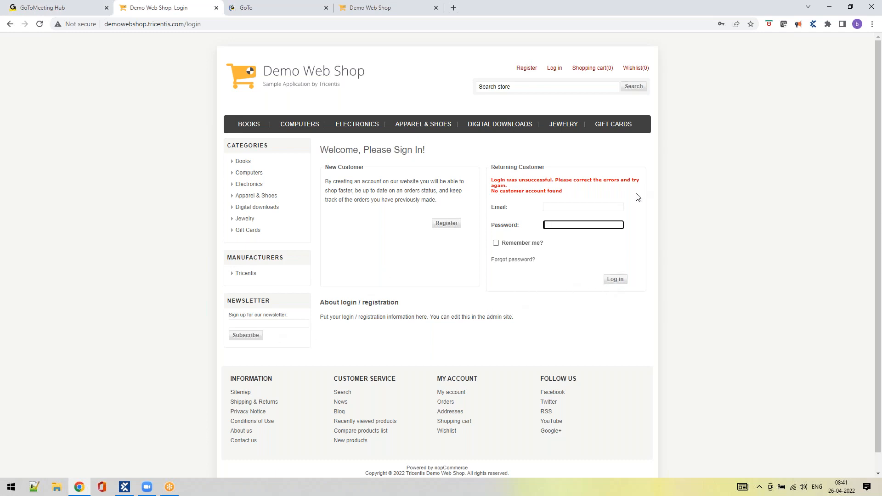
click(700, 263)
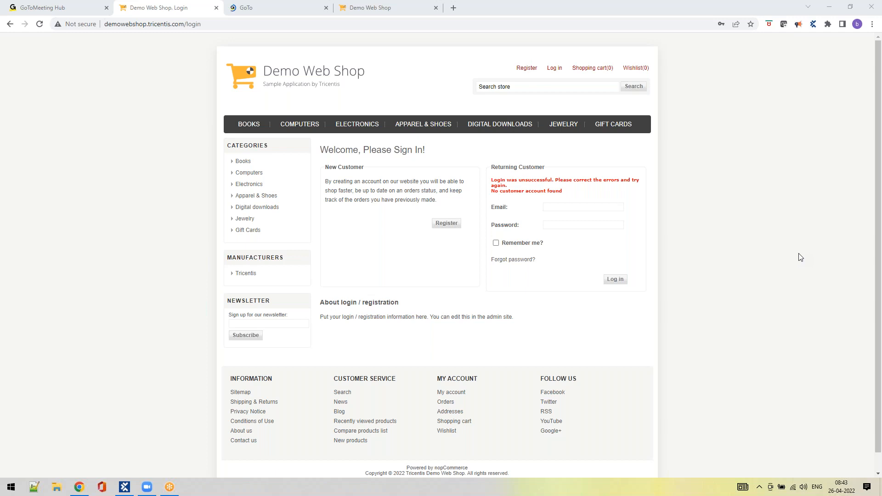
click(708, 282)
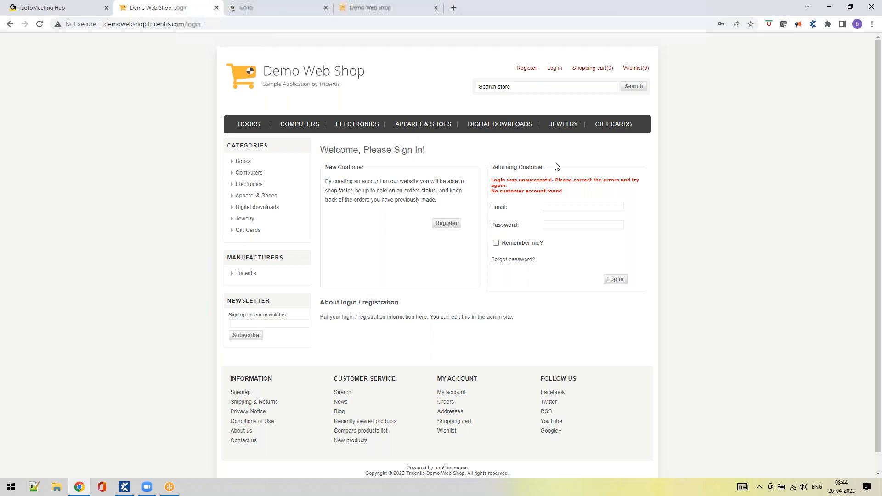
click(519, 69)
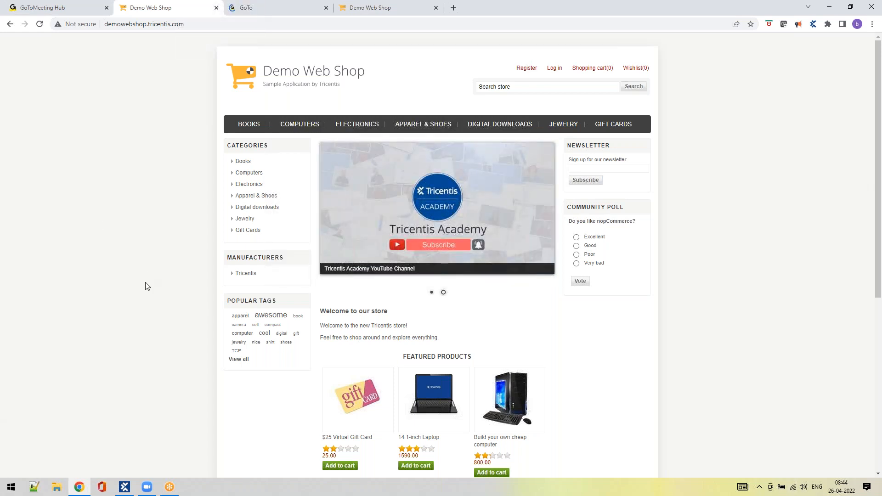
- Switch to Tosca Commander and look through the Requirements, TestCaseDesign, Execution, ScratchBook and Modules sections
click(128, 490)
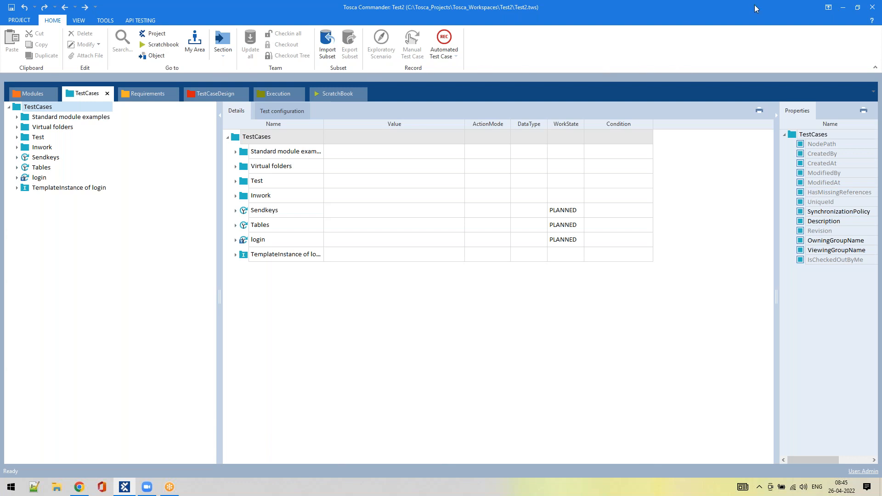
click(723, 37)
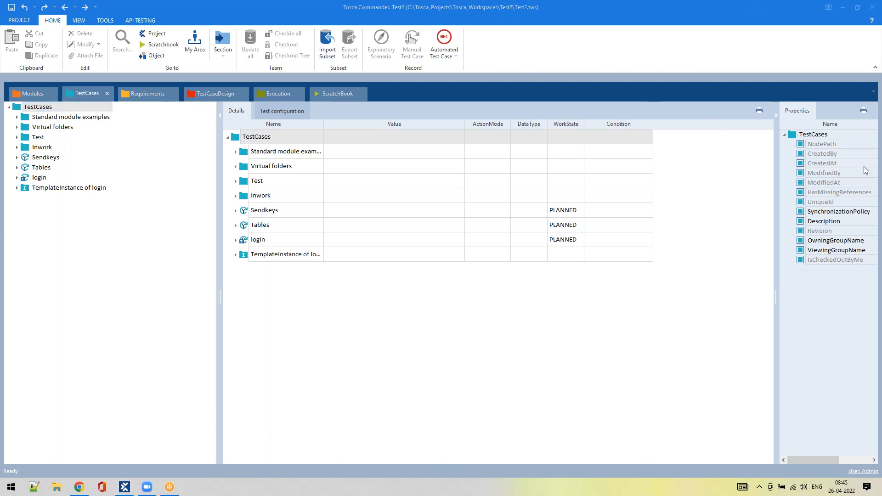
click(434, 419)
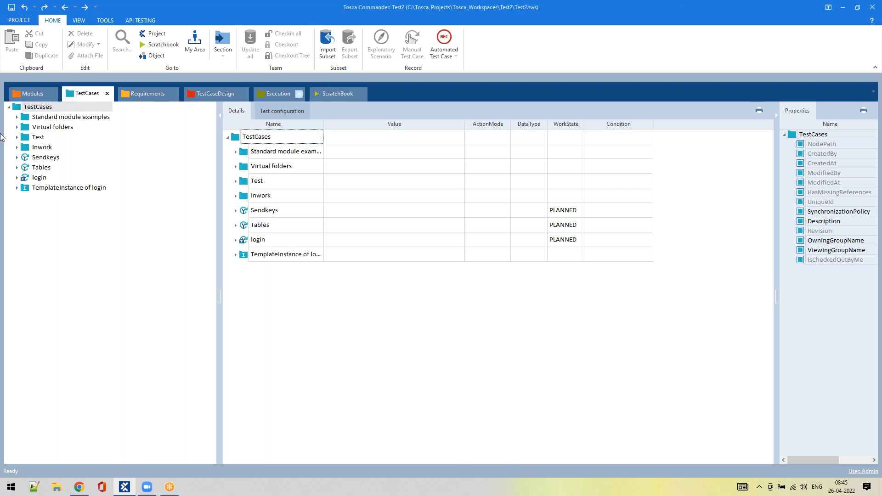
click(147, 95)
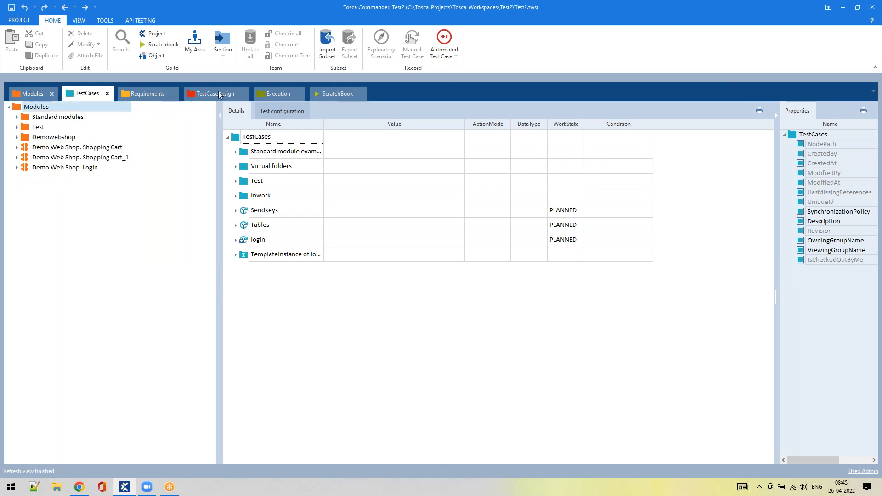
click(219, 95)
click(279, 94)
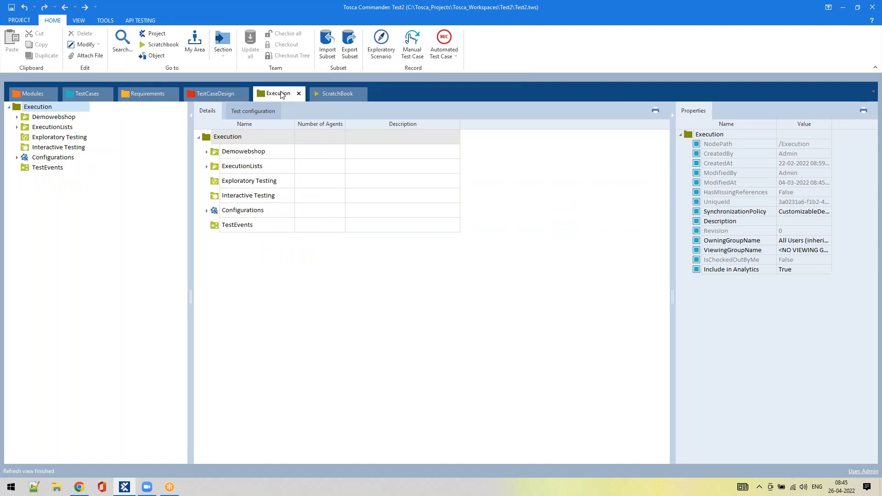
click(325, 95)
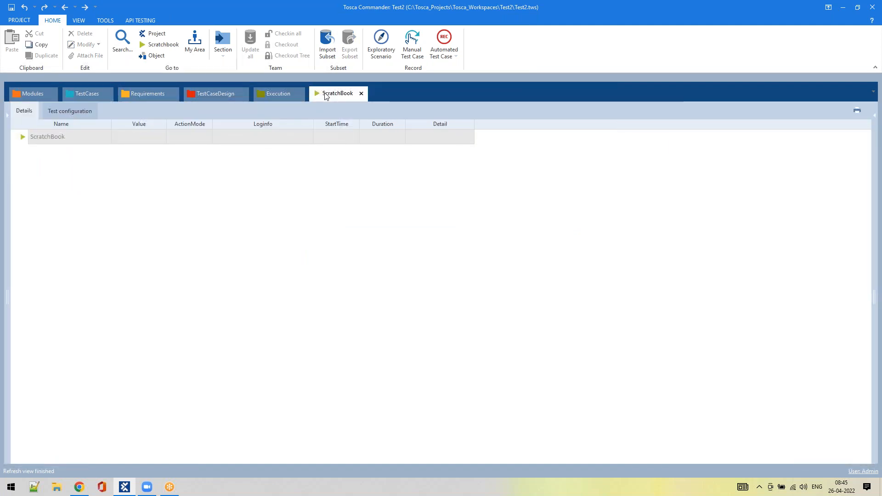
click(27, 94)
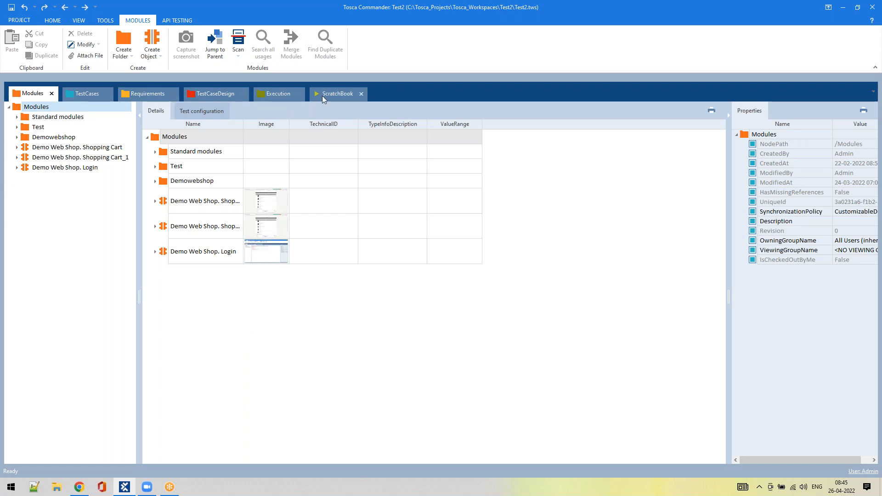
click(360, 416)
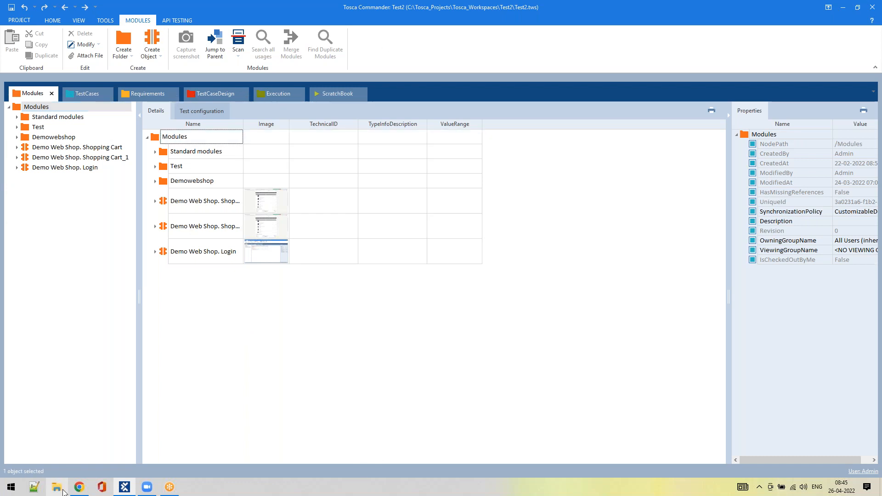
- Switch to Chrome and examine the shop home page's HTML in the developer tools, expanding the bar-notification div
click(79, 487)
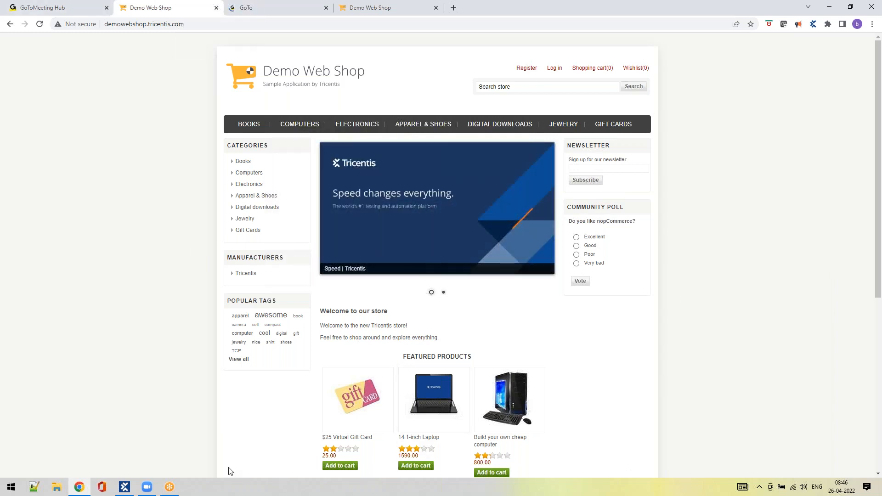
click(512, 87)
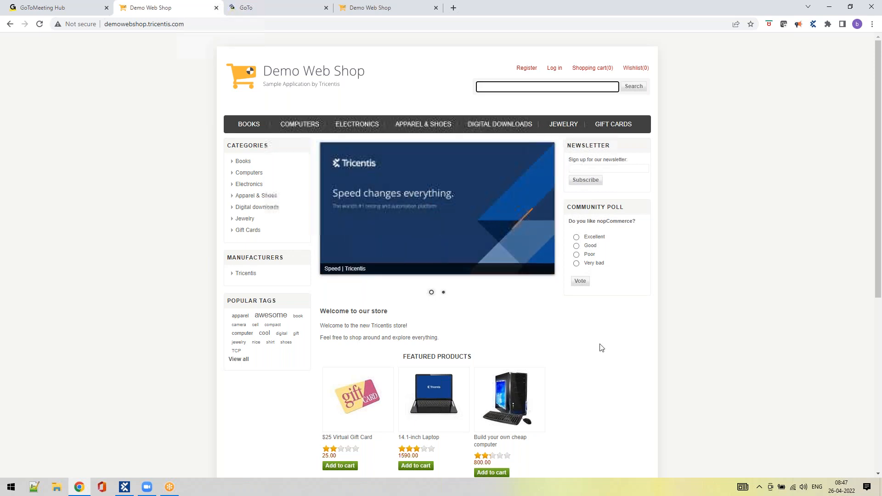
scroll(602, 348, down, 5)
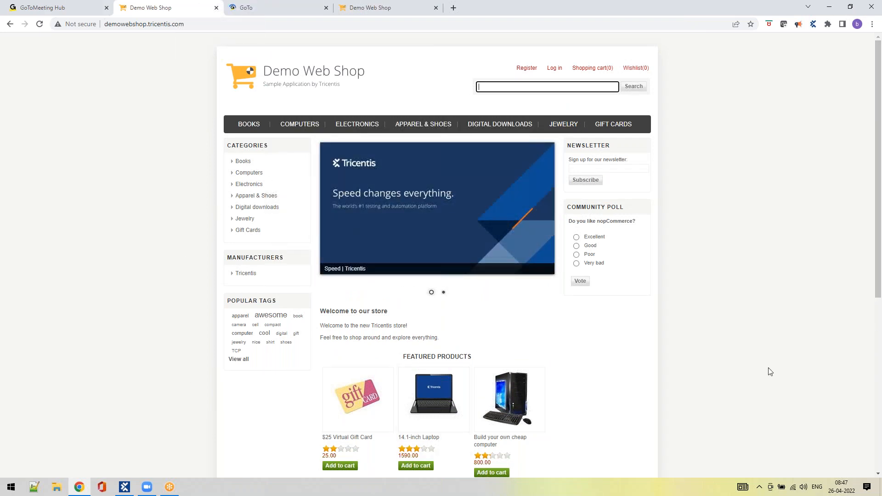
click(786, 354)
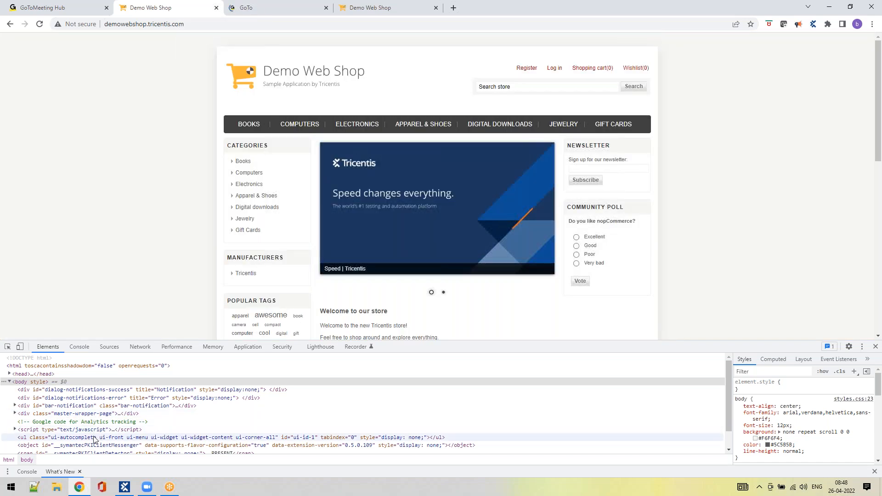
scroll(96, 441, down, 1)
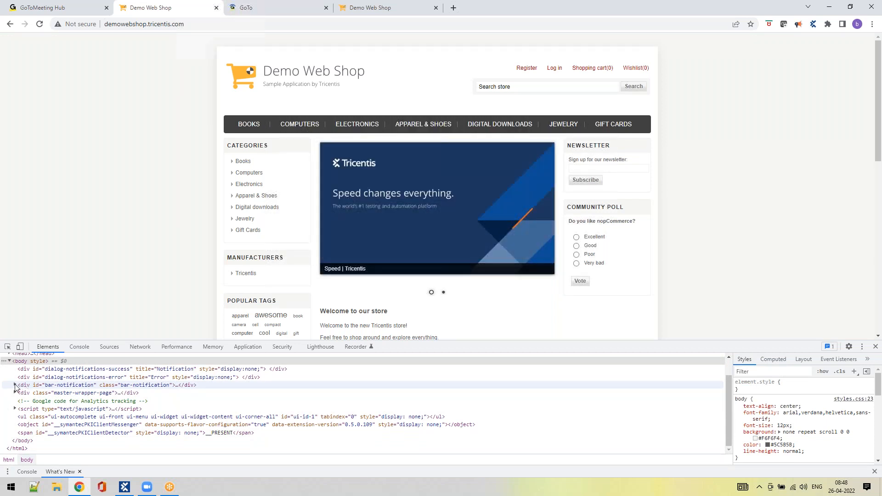
click(15, 385)
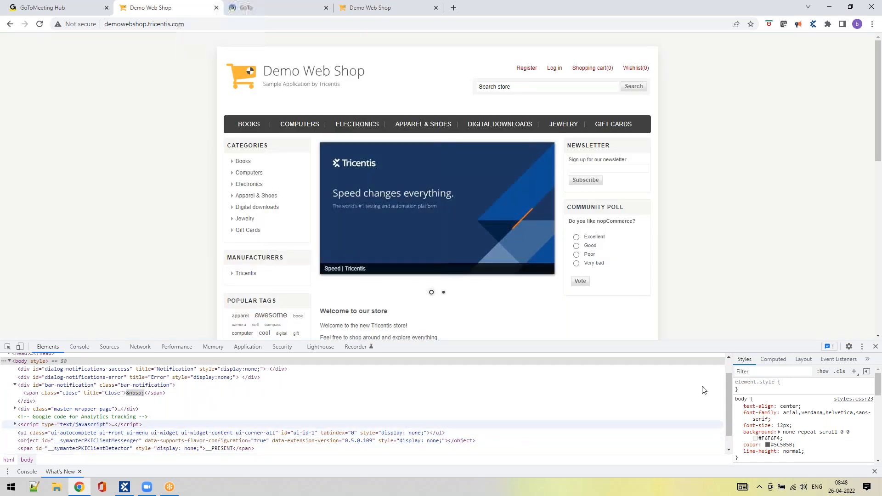
click(875, 347)
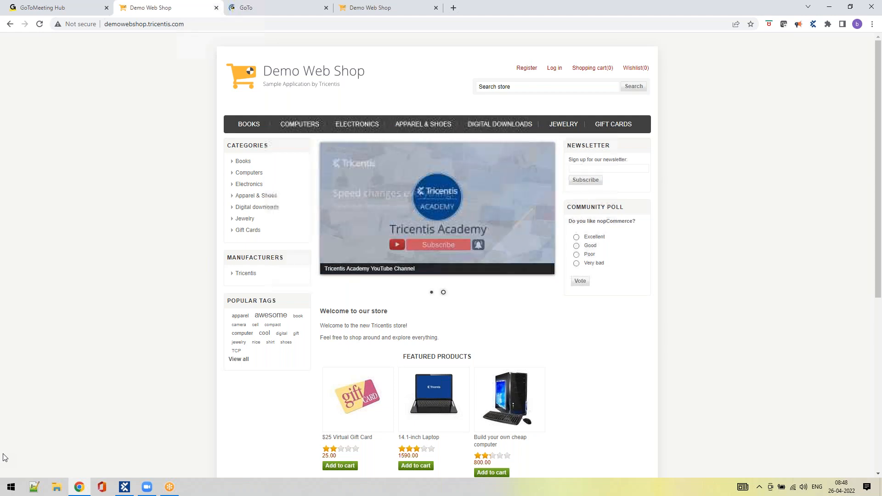
- Inspect the HTML element of the shop's Register link and close the developer tools
right_click(525, 69)
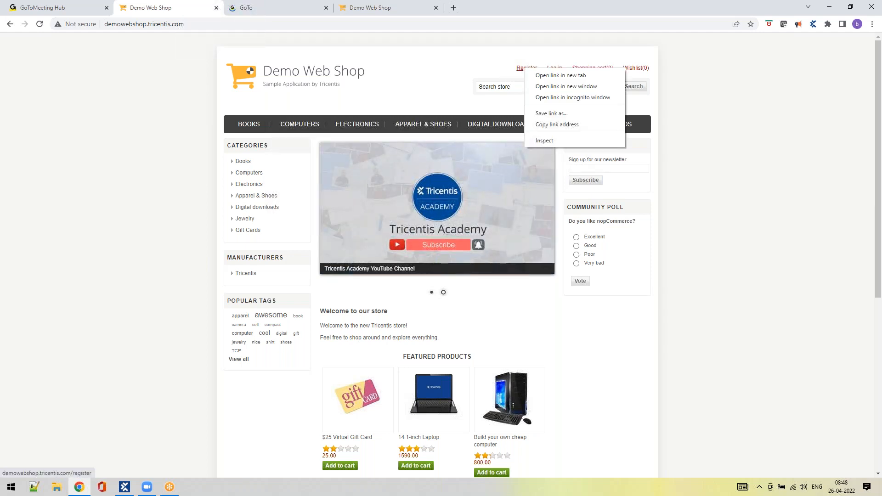
click(541, 146)
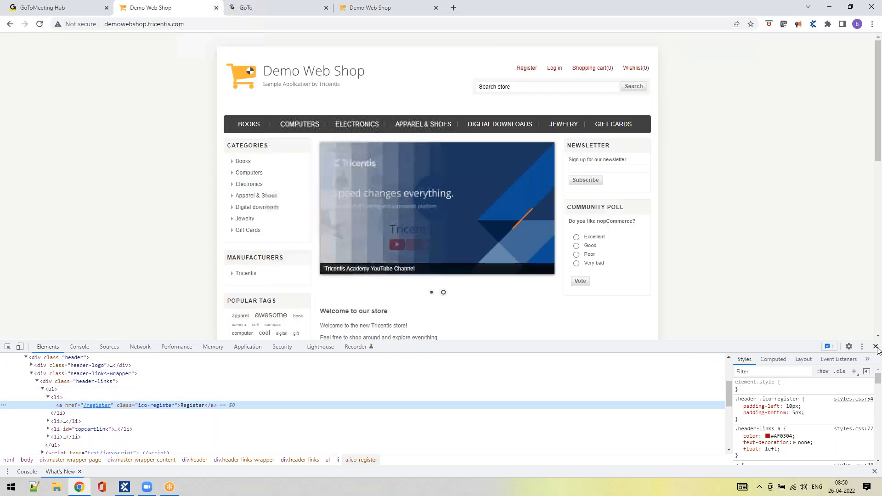
key(F12)
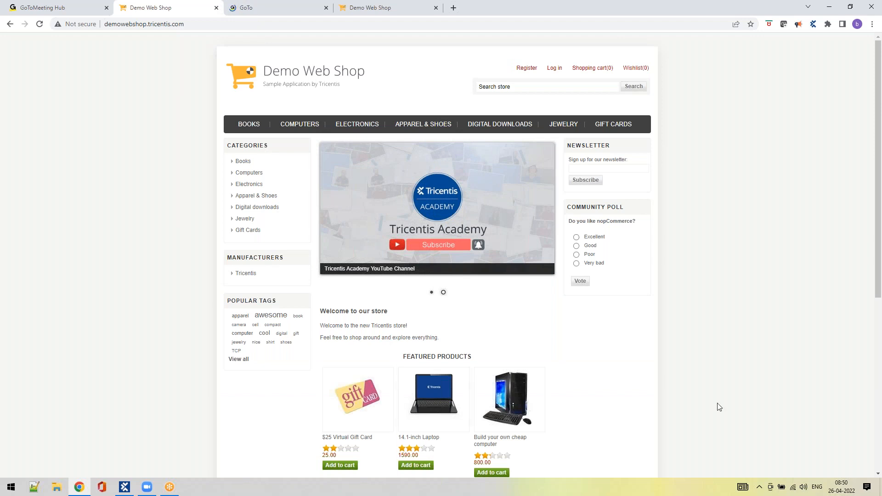
- Switch to Tosca Commander and start an Application scan from the root Modules folder
mouse_move(130, 489)
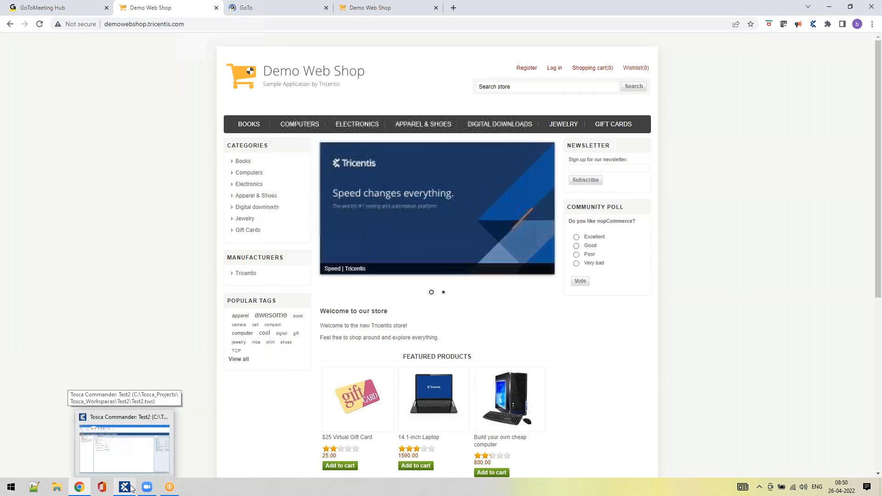
click(130, 488)
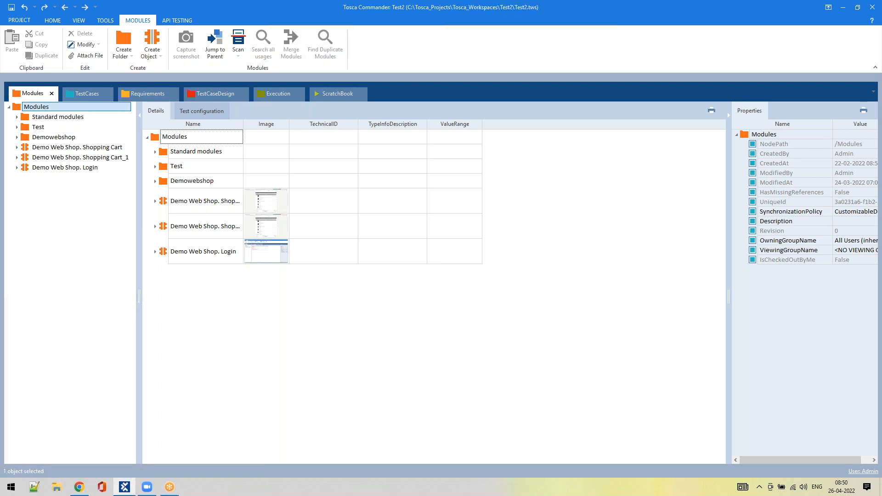
right_click(40, 107)
mouse_move(56, 160)
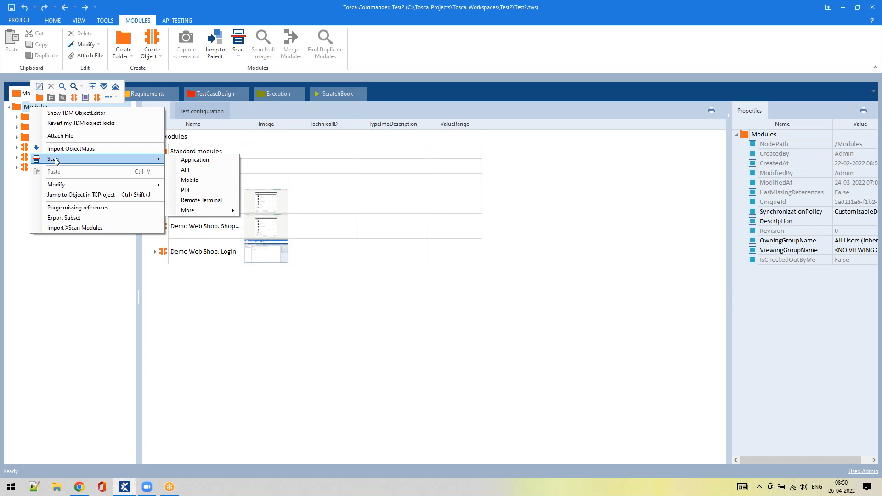
click(222, 161)
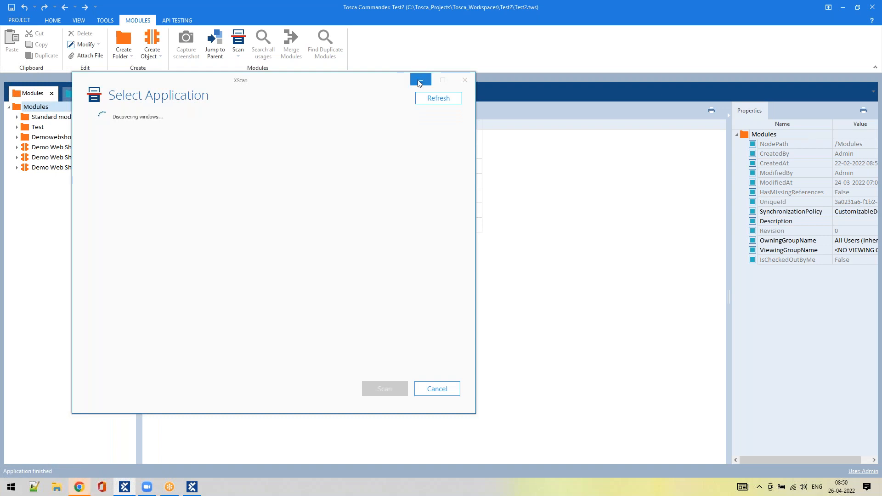
- Compare the Demo Web Shop page in Chrome with the applications offered by XScan and cancel the scan
click(79, 487)
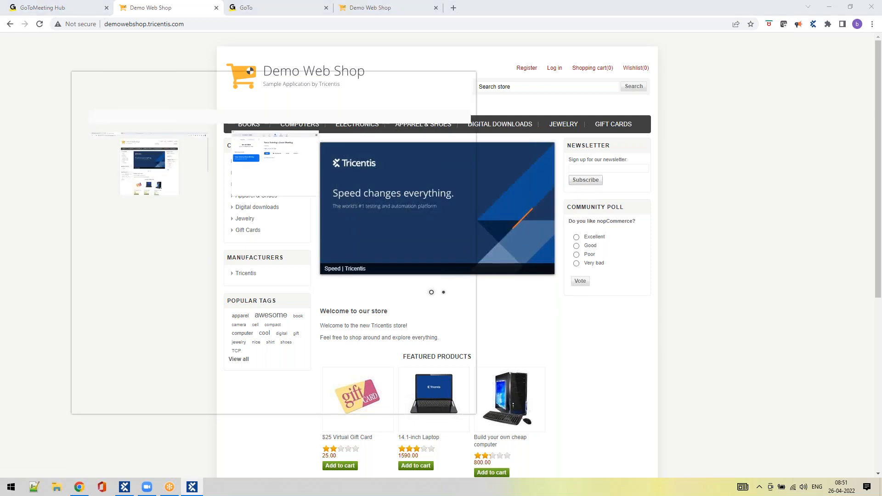
click(424, 83)
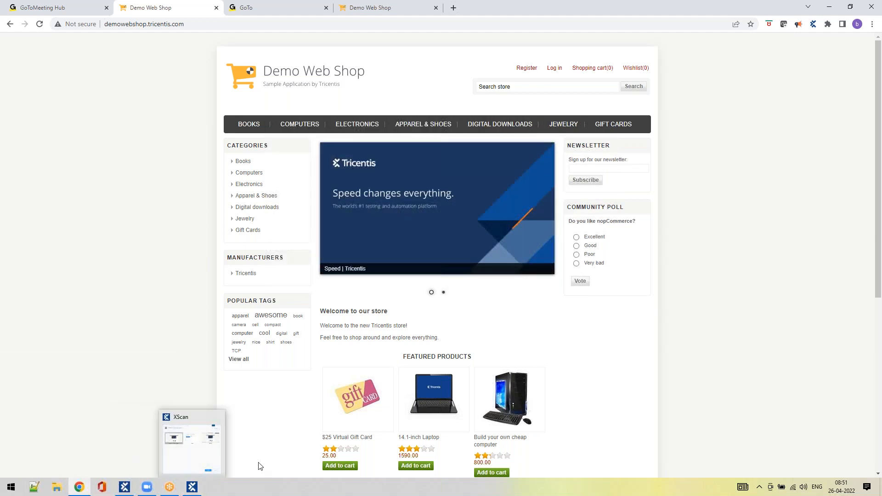
click(595, 182)
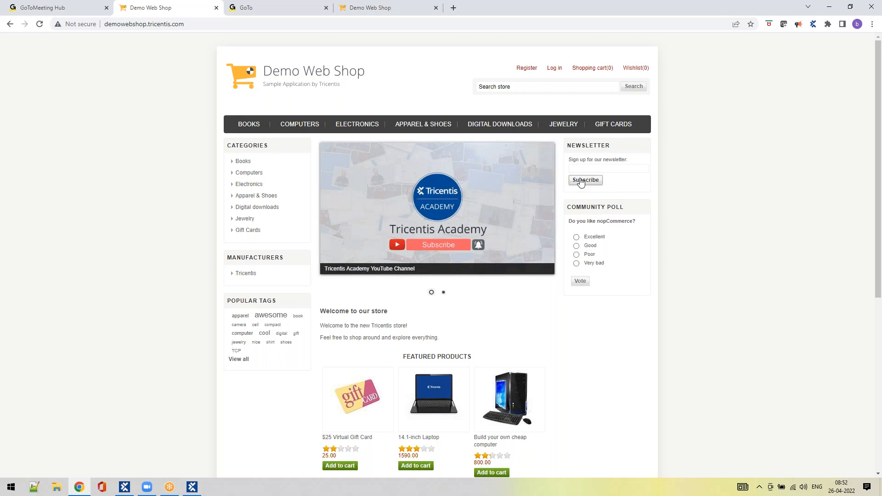
click(197, 487)
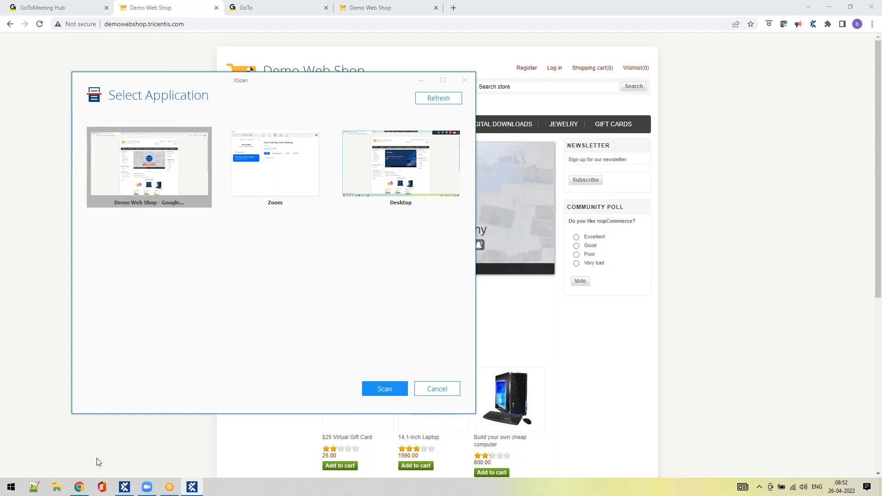
click(131, 488)
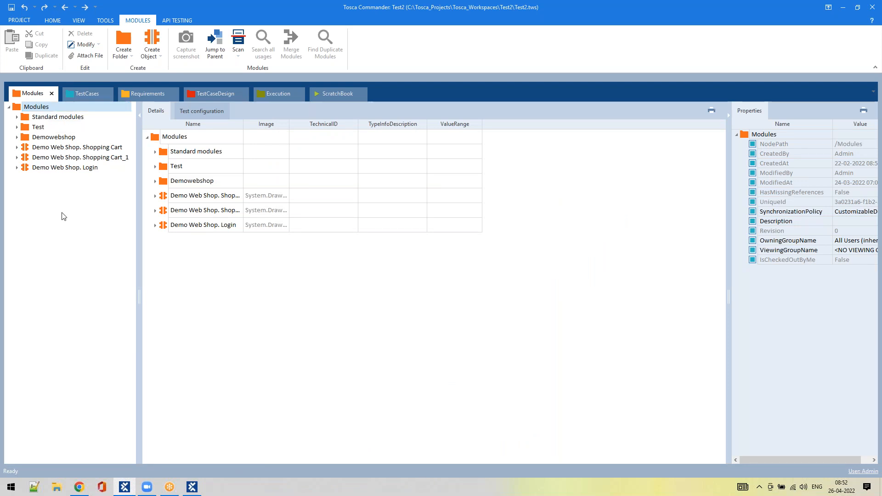
click(191, 488)
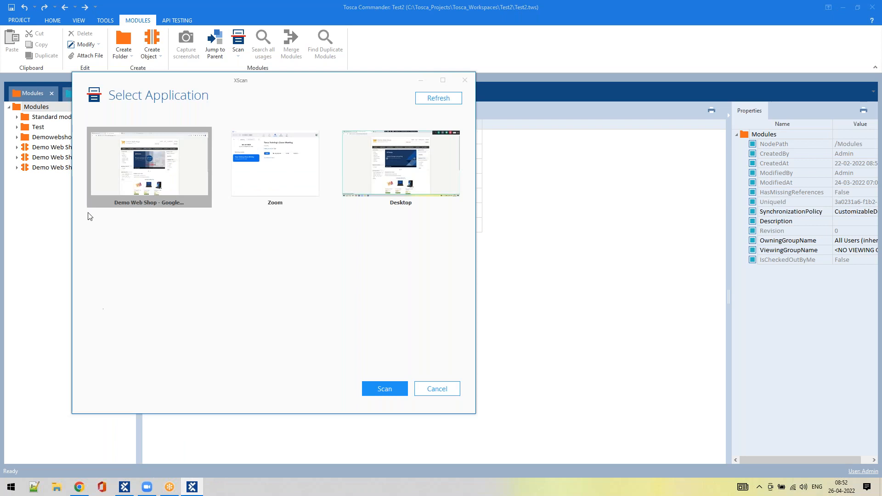
click(79, 487)
click(192, 487)
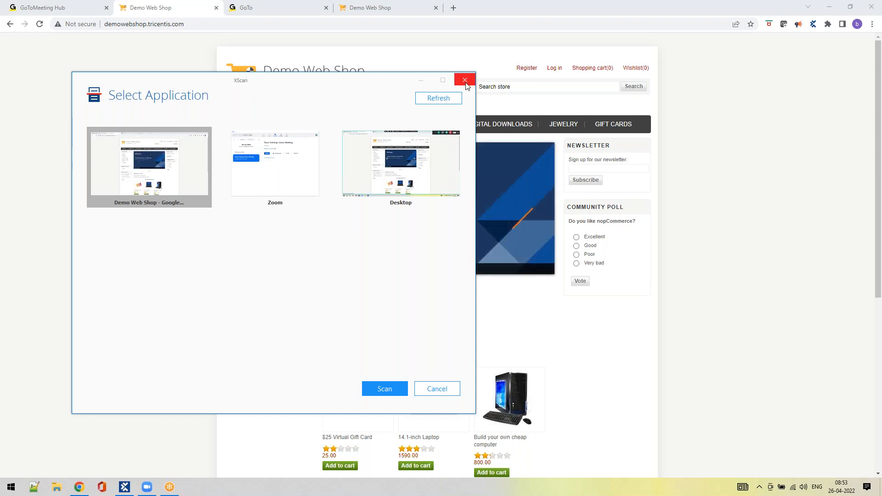
click(446, 388)
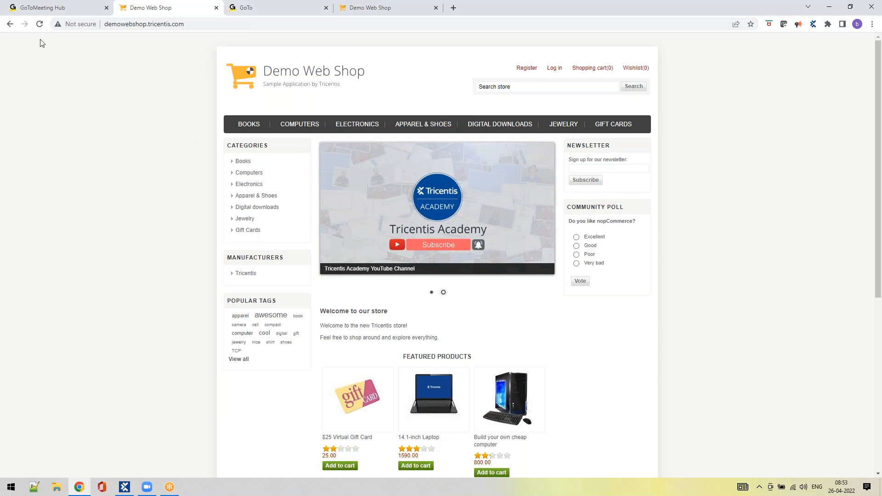
- Close the GoToMeeting Hub tab and the duplicate Demo Web Shop tab, leaving the remaining shop tab active
click(106, 9)
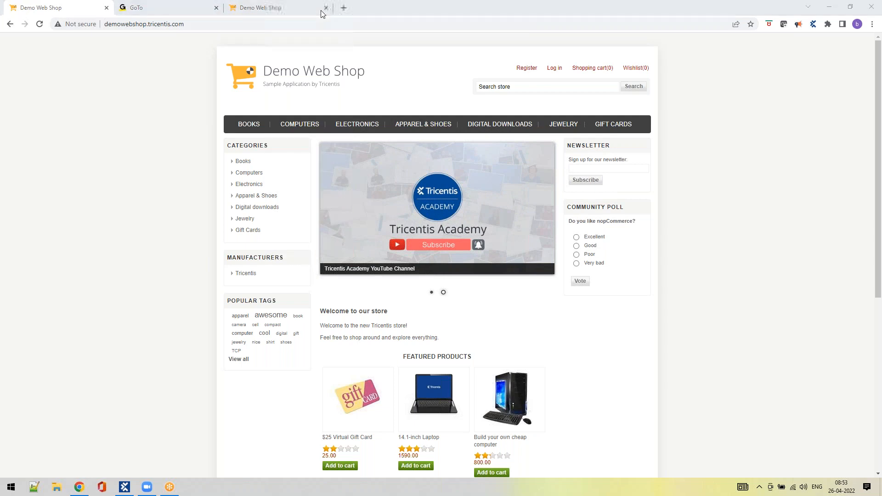
drag(291, 9, 215, 10)
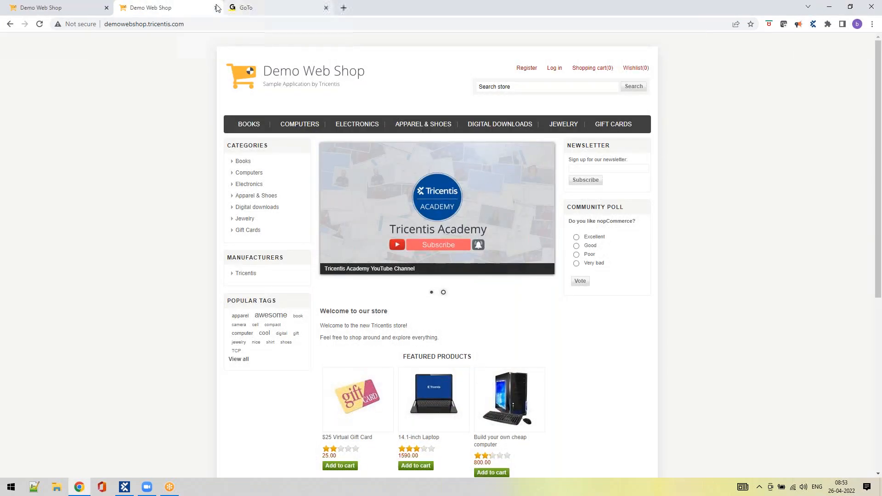
key(ctrl+w)
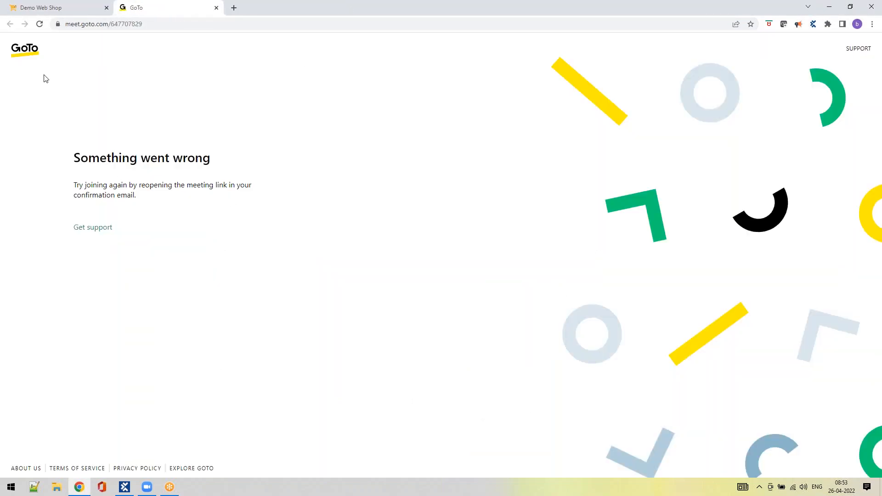
click(46, 8)
- Switch to Tosca Commander and start a new Application scan from the root Modules folder
click(124, 487)
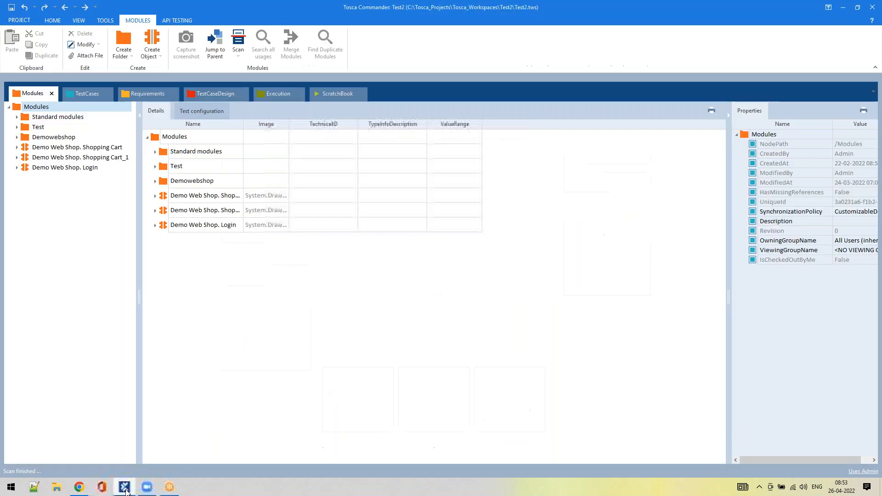
click(37, 108)
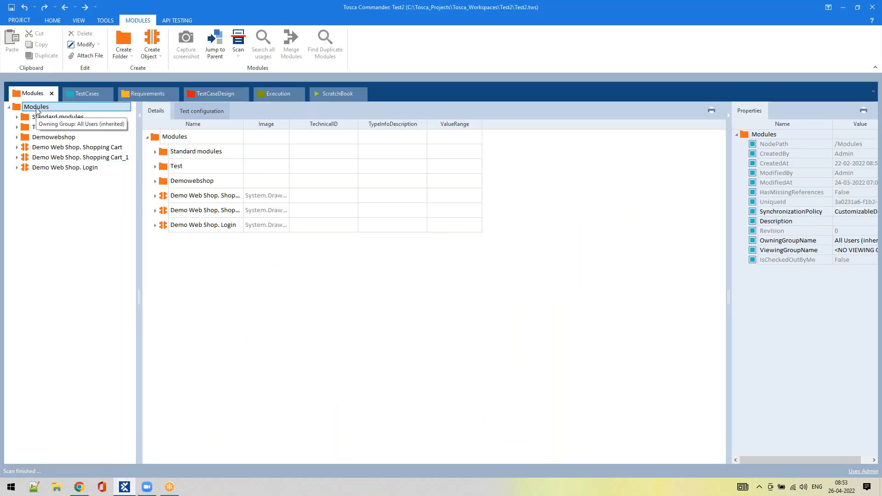
right_click(37, 111)
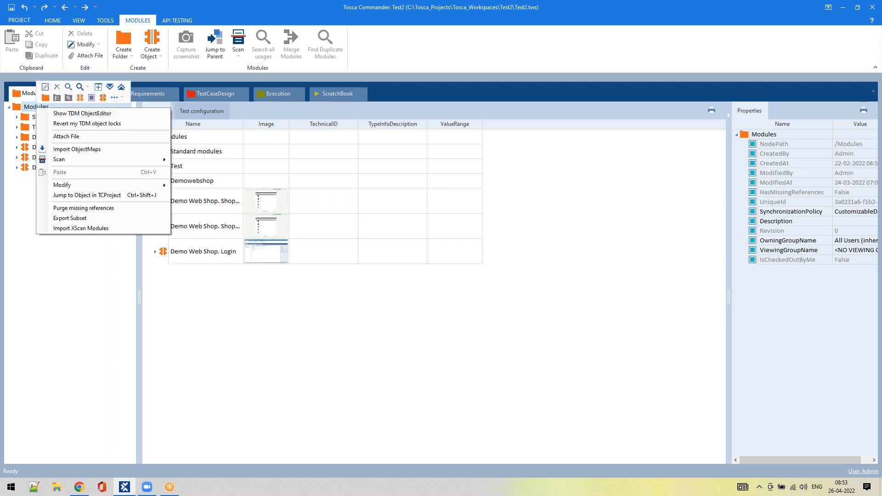
mouse_move(65, 164)
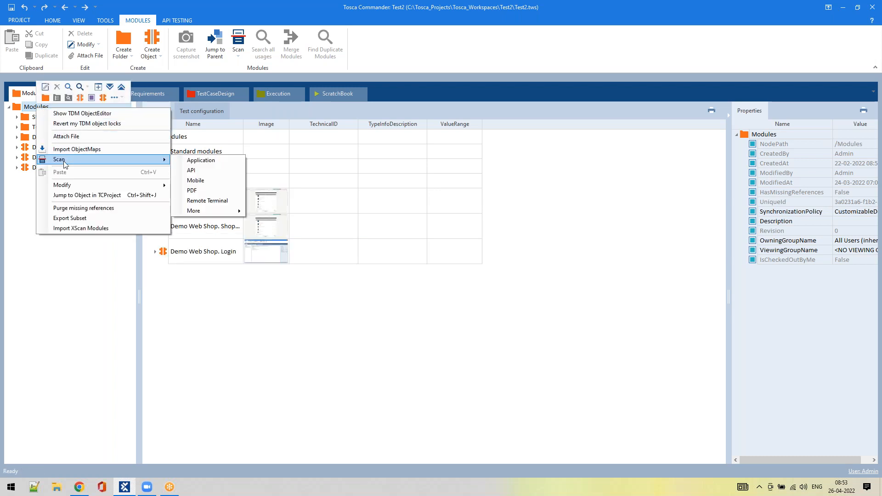
click(208, 167)
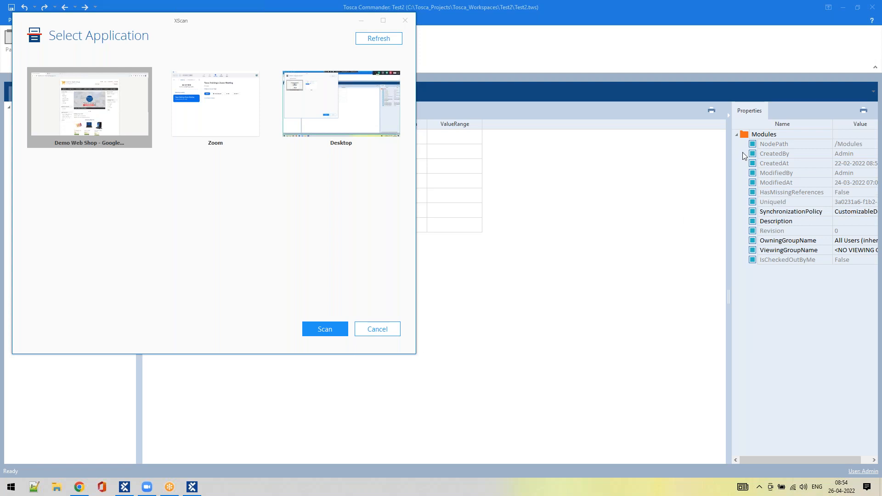
- Scan the Demo Web Shop Chrome window with XScan and move the scan window toward the middle of the screen
click(667, 311)
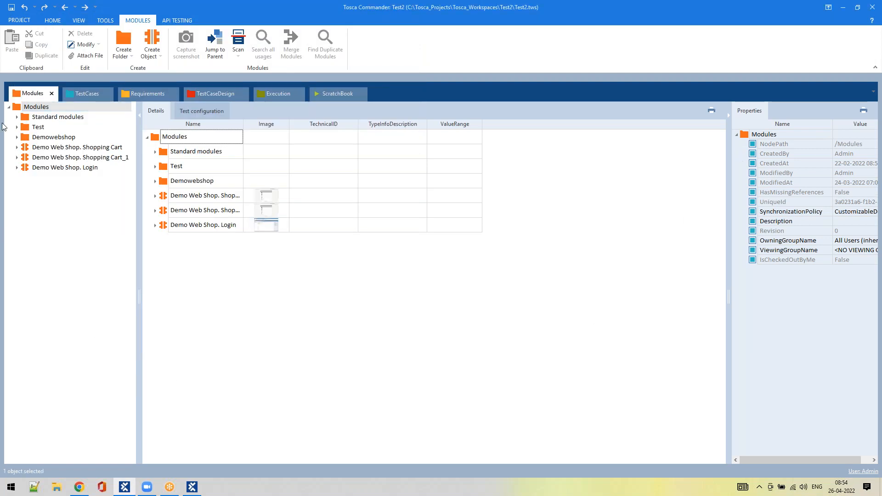
click(192, 487)
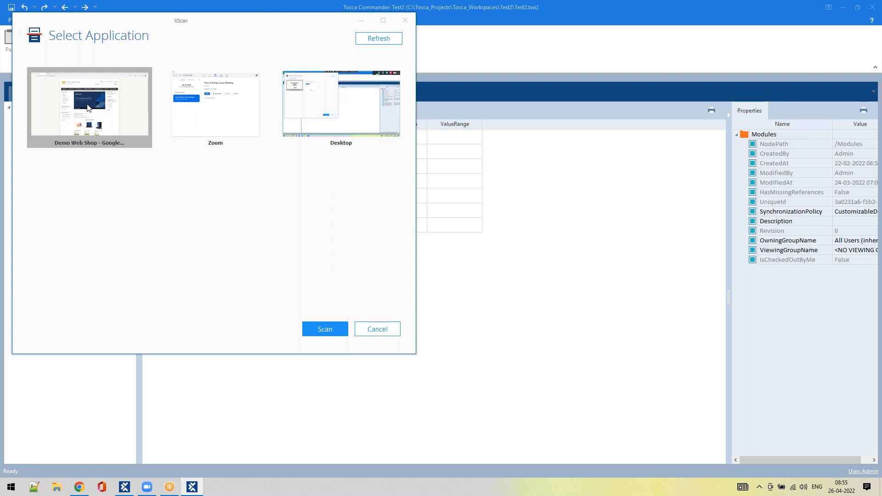
click(317, 329)
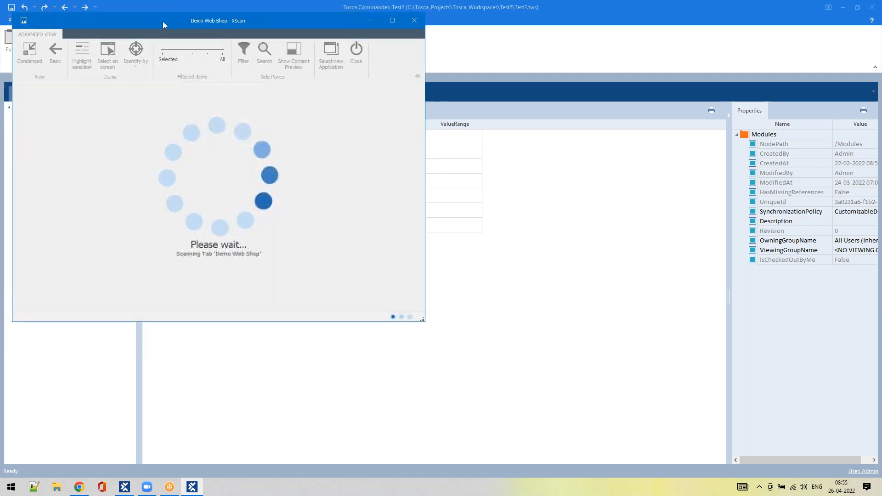
drag(210, 65, 373, 131)
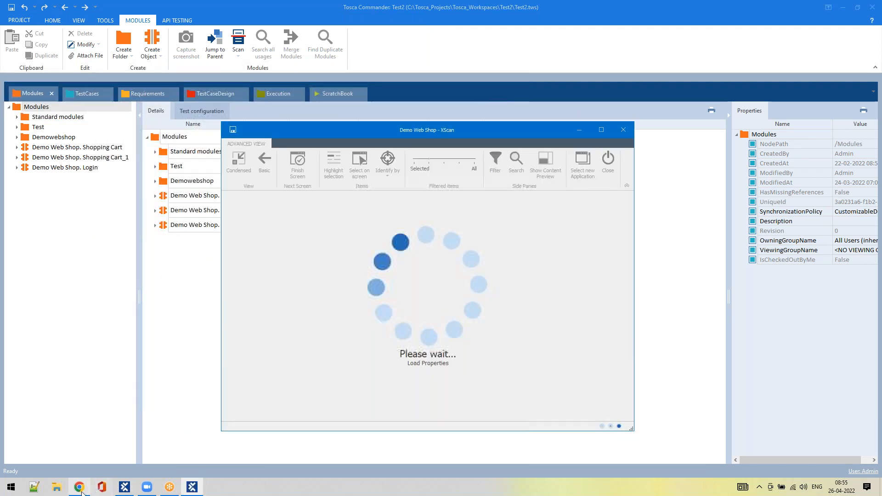
- Bring the shop page in Chrome up behind the XScan window and reposition the scan window over it
mouse_move(80, 491)
click(72, 448)
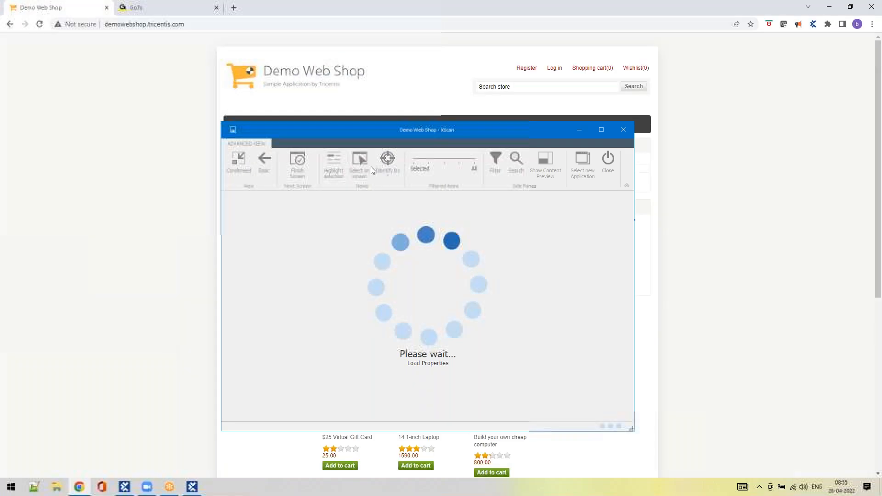
click(377, 130)
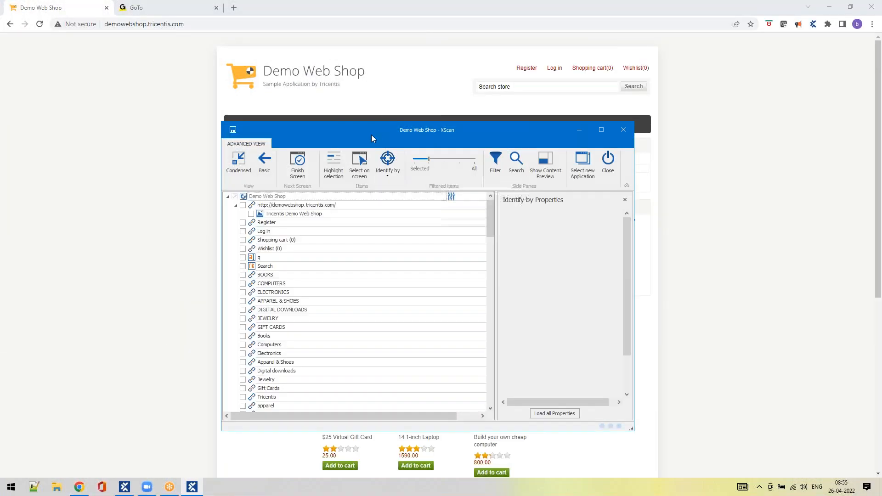
drag(414, 134, 680, 140)
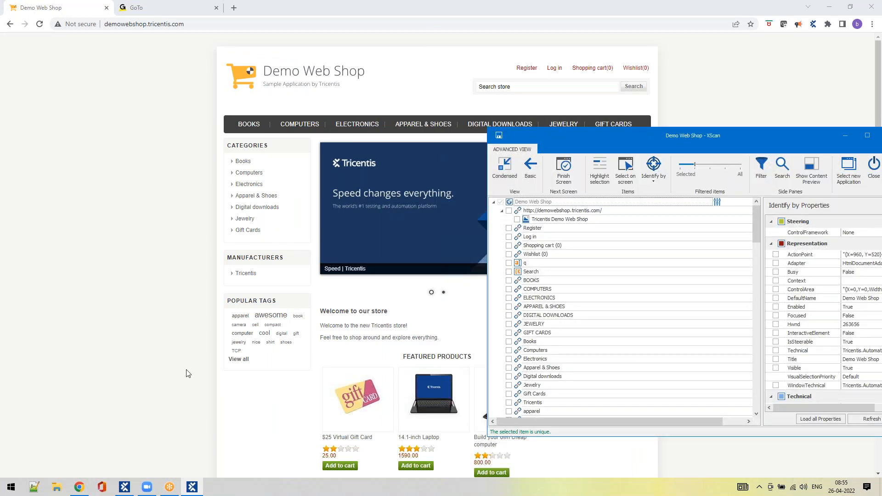
key(XF86MonBrightnessUp)
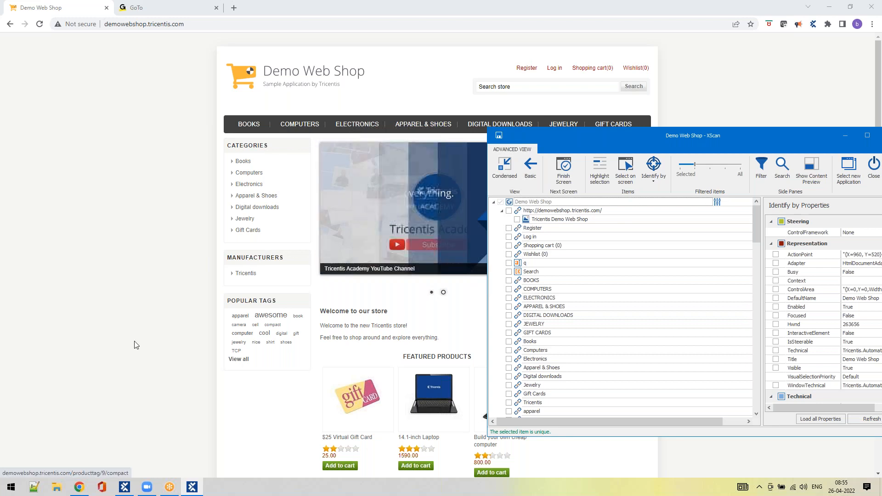
drag(555, 139, 315, 127)
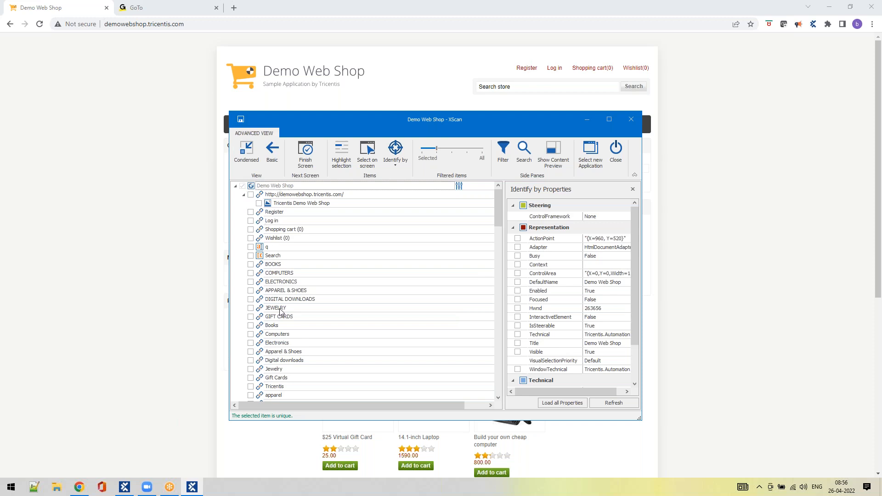
- Look through the scanned shop controls and examine the identification properties of the Search button
scroll(277, 400, down, 2)
scroll(278, 392, down, 3)
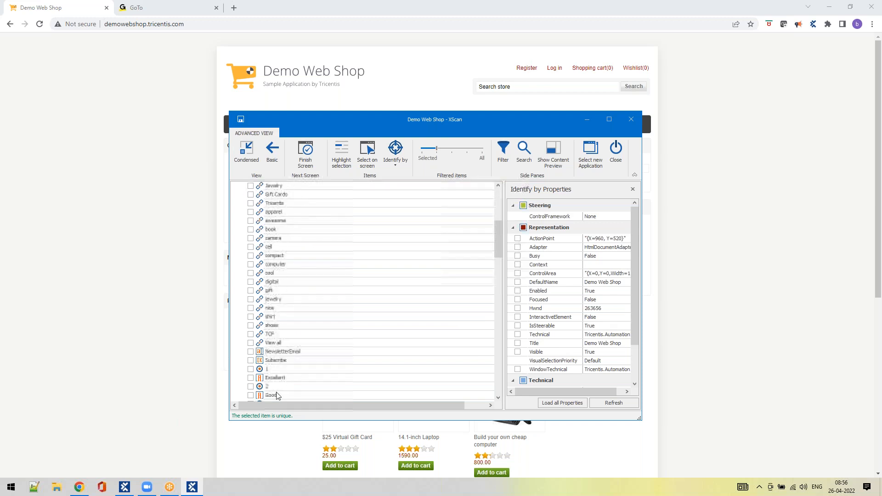
scroll(278, 379, up, 3)
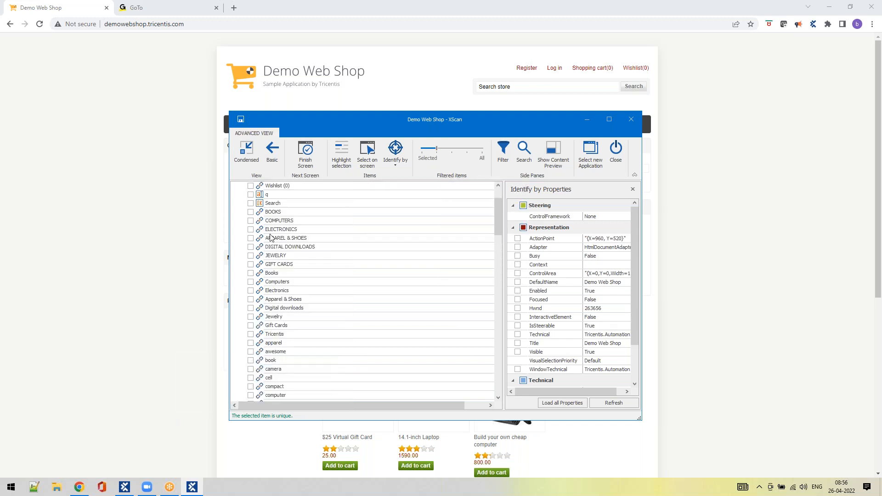
click(267, 203)
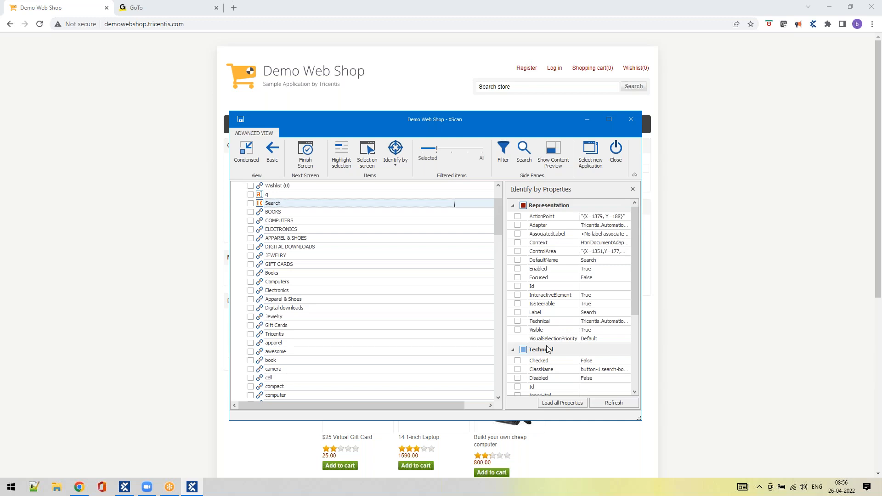
scroll(548, 350, down, 1)
scroll(549, 327, down, 3)
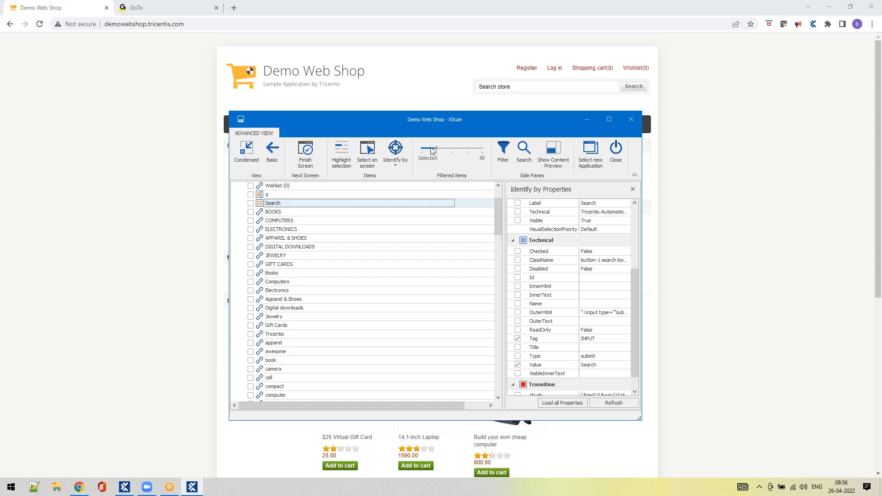
- Filter the scanned items so that only selected controls are listed
drag(437, 151, 421, 151)
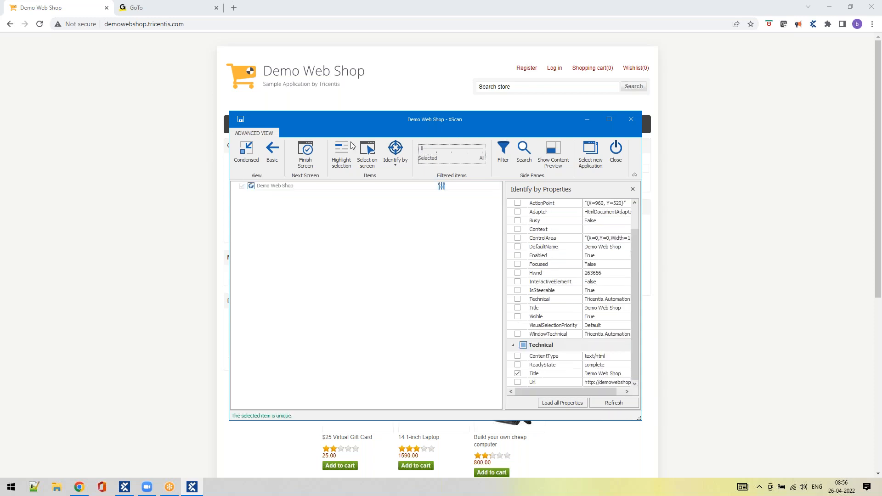
drag(318, 118, 329, 135)
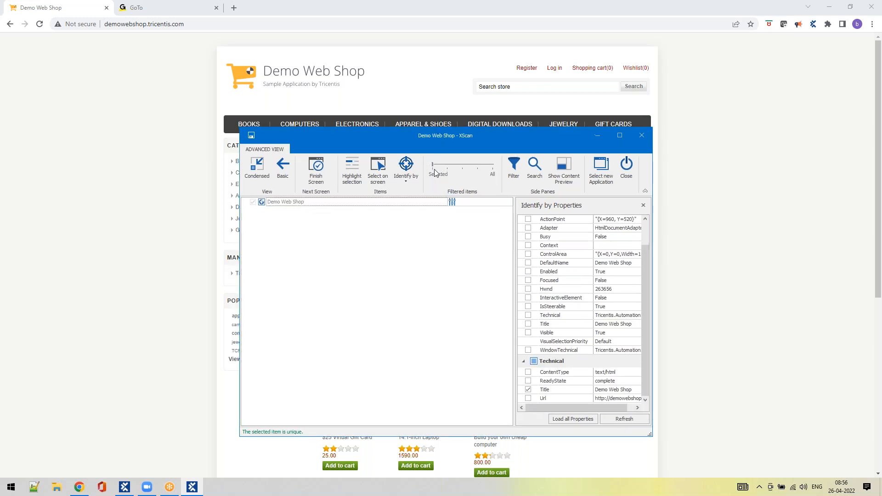
drag(433, 168, 448, 171)
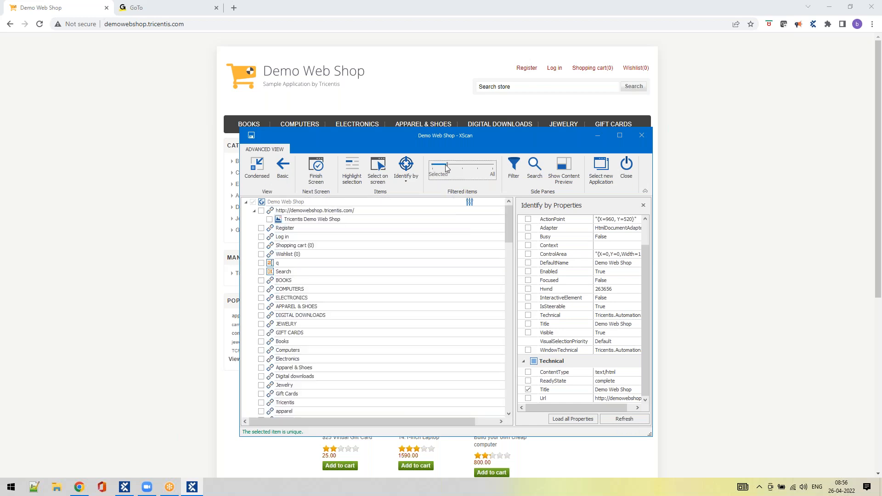
drag(447, 168, 434, 168)
- Move the XScan window clear of the shop header and add the Register link by selecting it on screen
drag(365, 139, 483, 179)
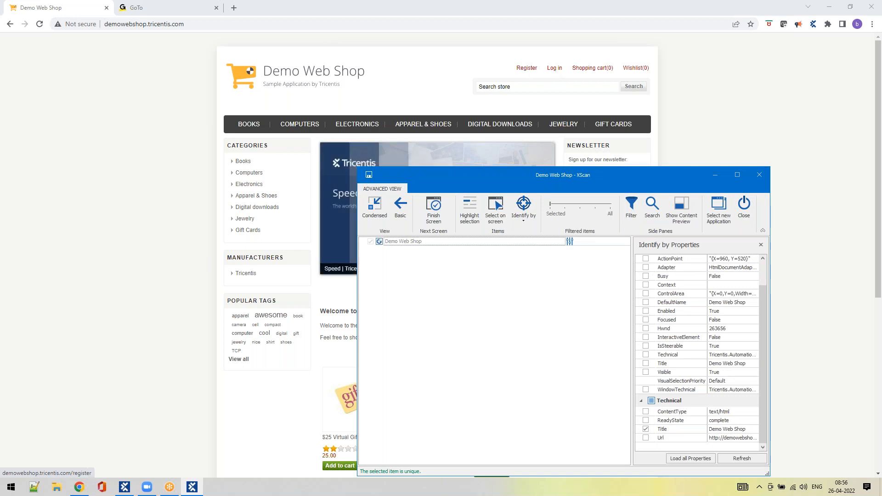
click(494, 220)
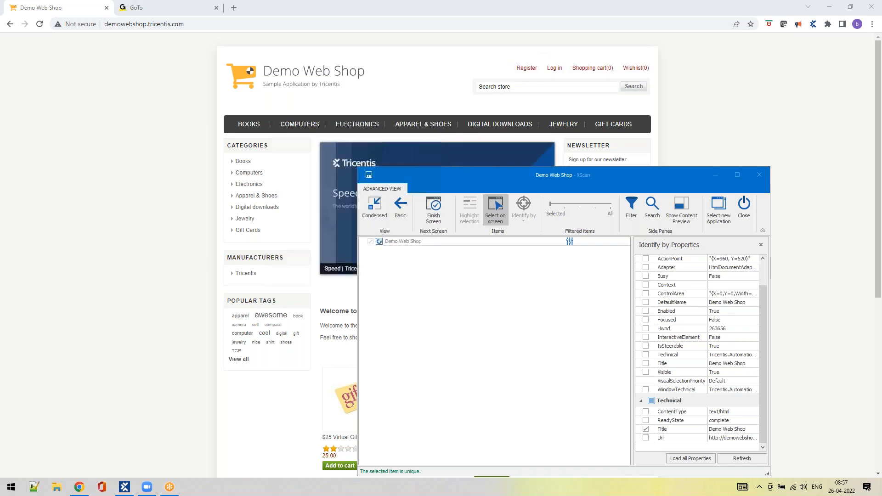
click(530, 70)
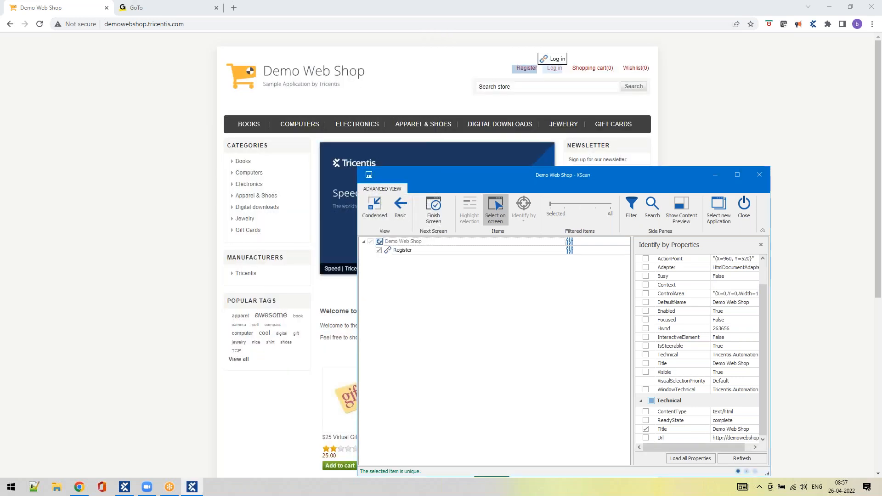
- Add the Log in link to the scanned items by selecting it on screen, and end the on-screen selection
click(555, 69)
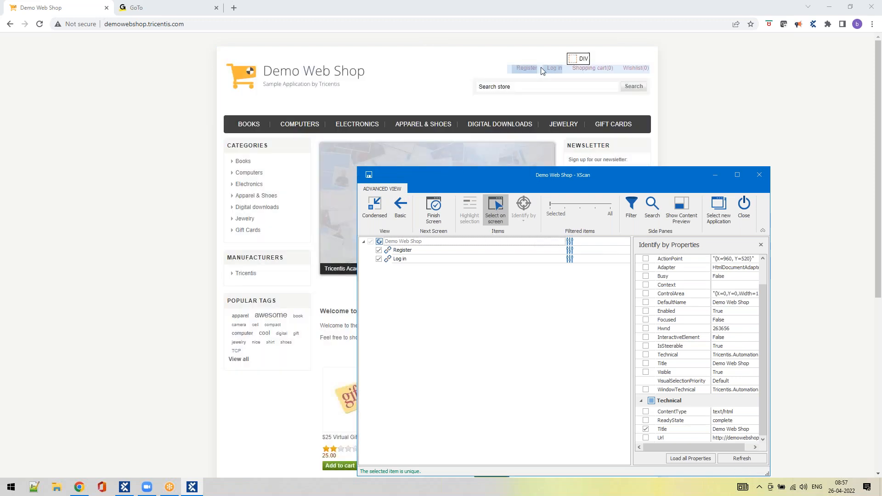
click(495, 210)
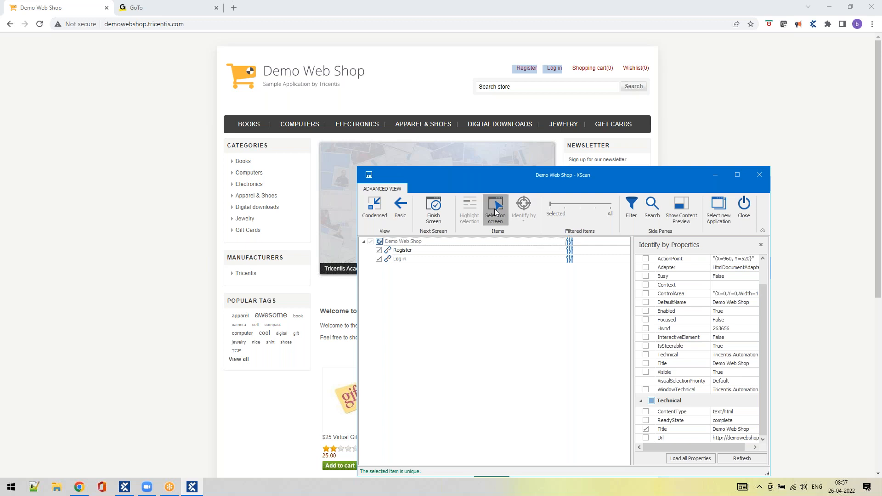
- Examine the InnerText and Tag properties that identify the Register link, and move the XScan window away from the page header
click(403, 251)
drag(443, 175, 299, 117)
scroll(508, 268, down, 1)
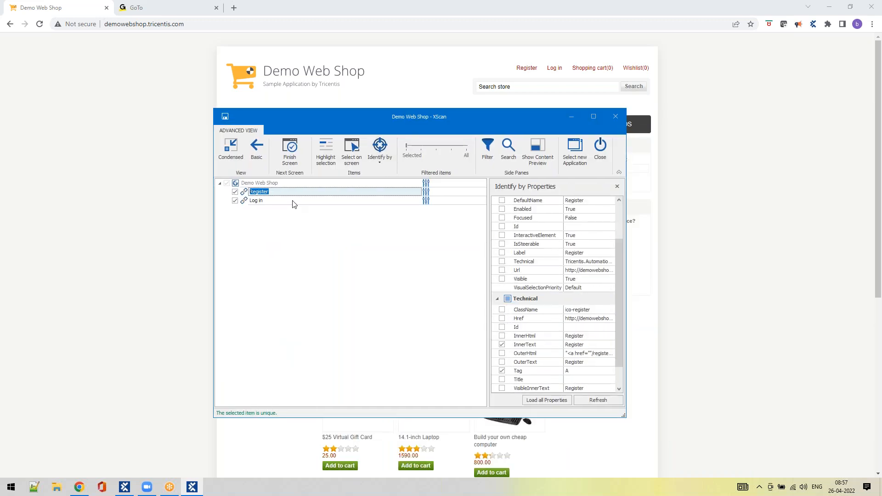
scroll(520, 331, down, 1)
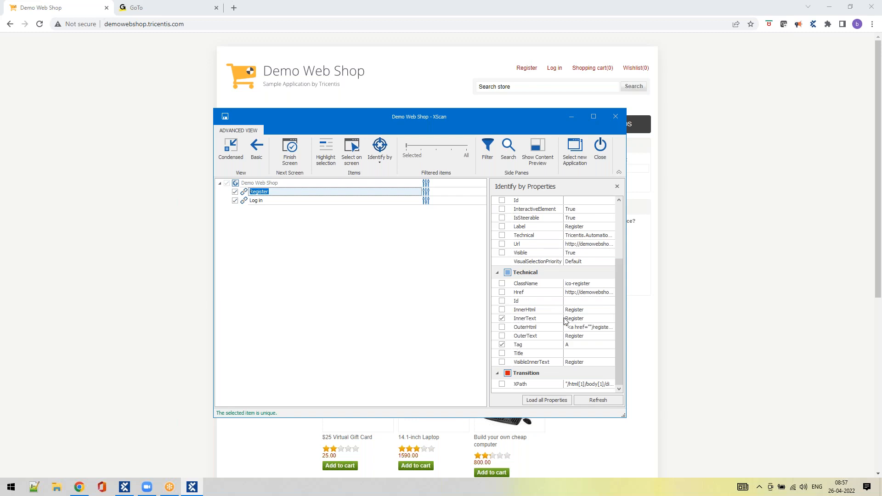
click(576, 347)
click(527, 350)
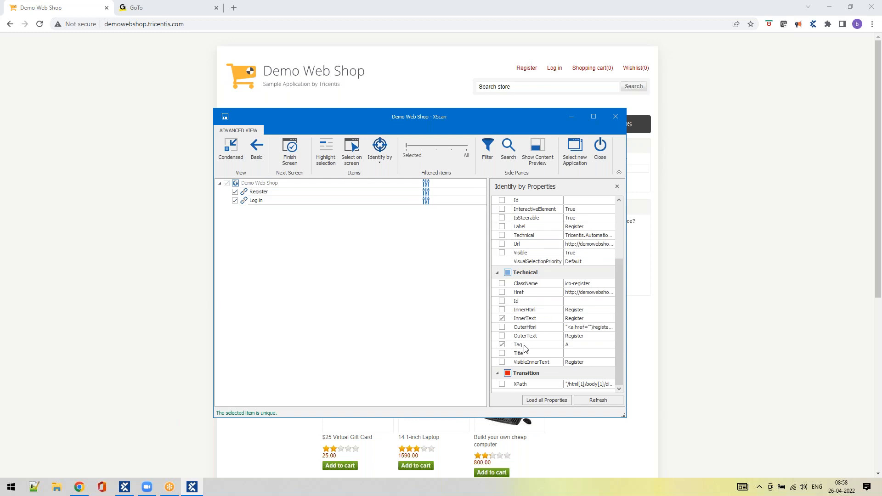
click(276, 193)
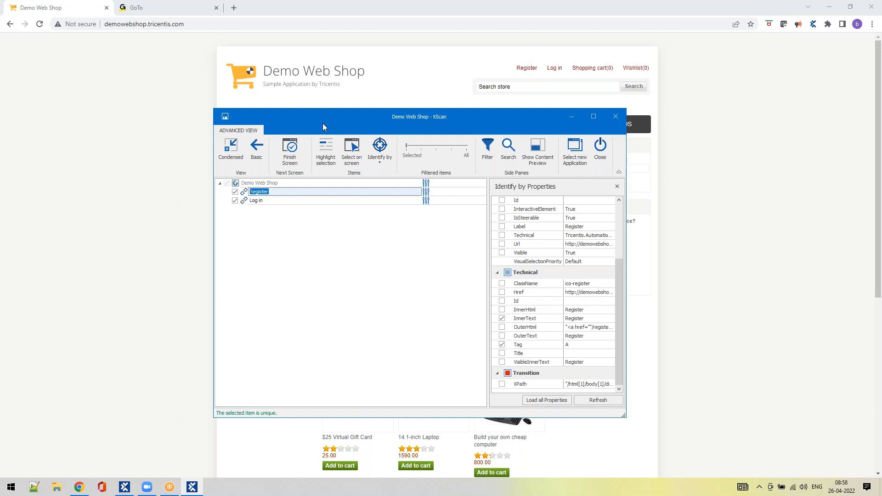
drag(349, 122, 242, 148)
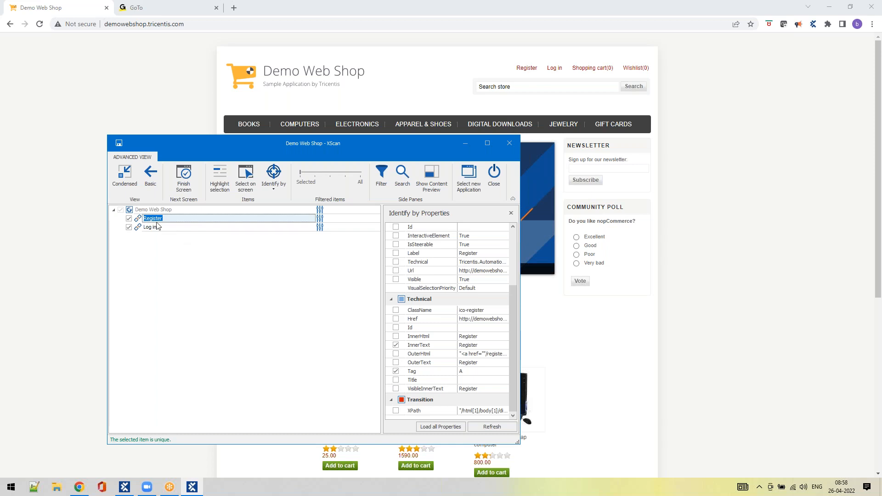
click(419, 348)
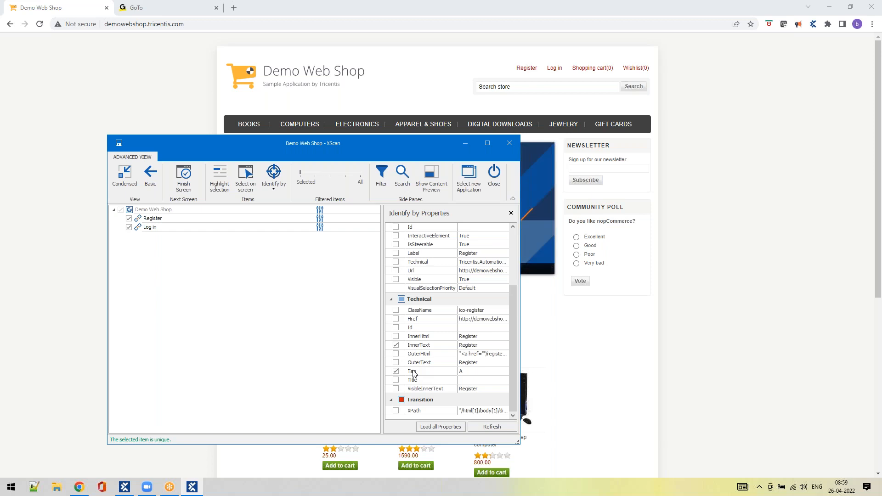
click(171, 218)
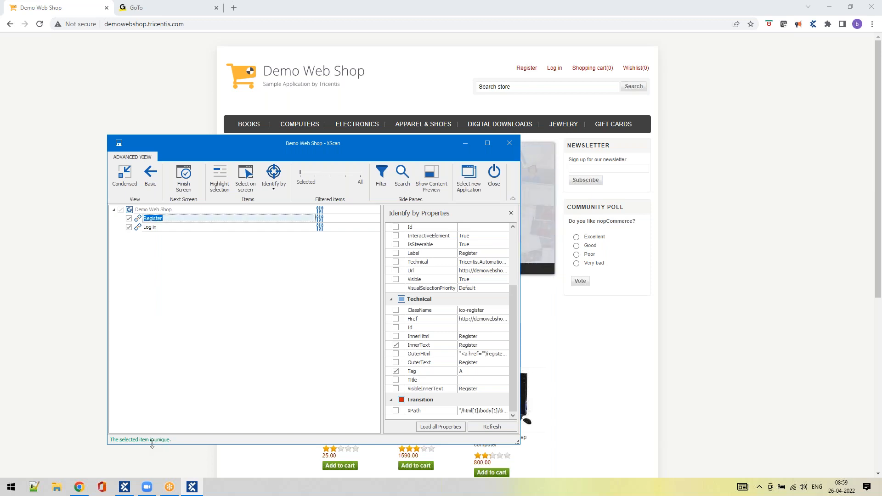
click(420, 346)
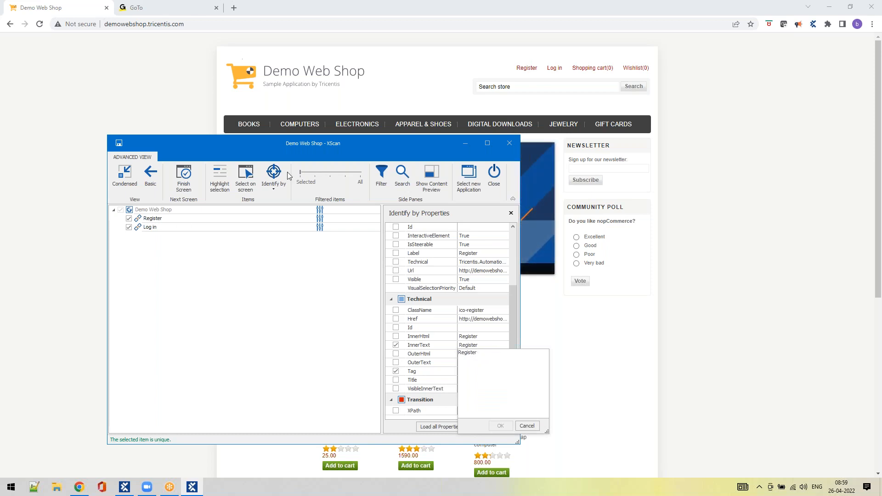
- Add the Shopping cart and Wishlist links to the scanned items by selecting them on screen
click(246, 178)
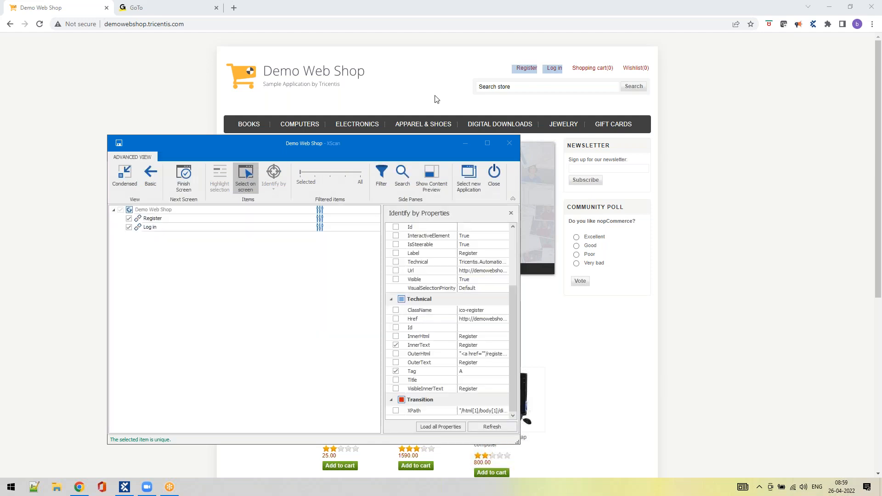
click(592, 68)
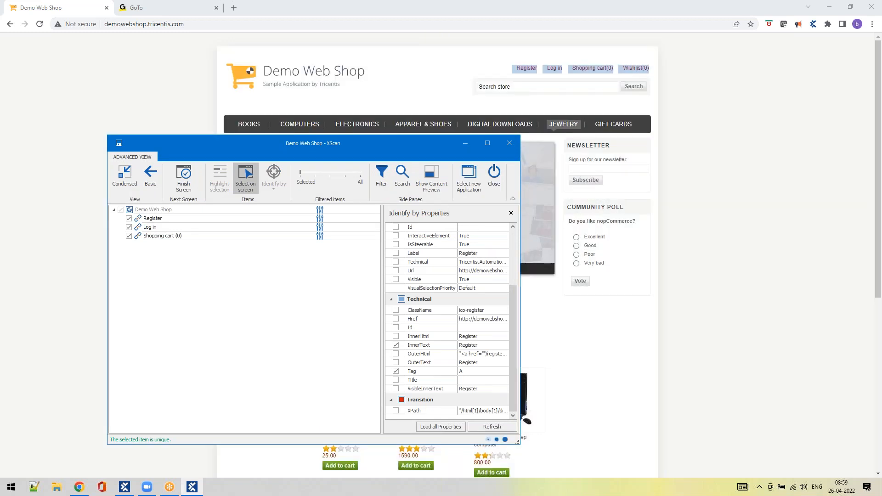
click(635, 68)
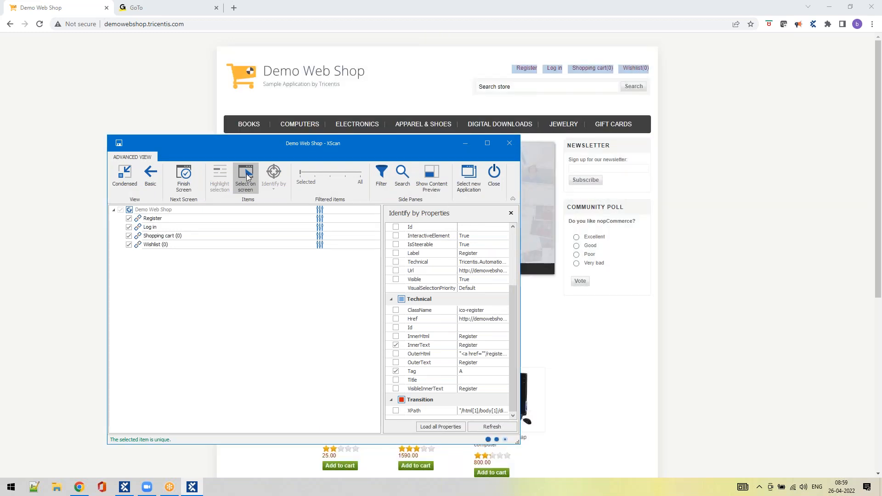
- Examine the full InnerText value of the Shopping cart link and compare it with the item count in the shop header
click(156, 236)
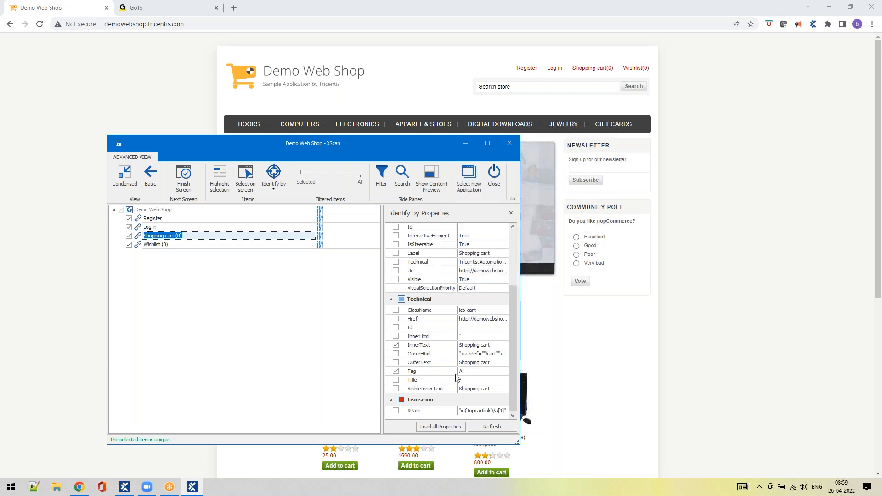
click(488, 350)
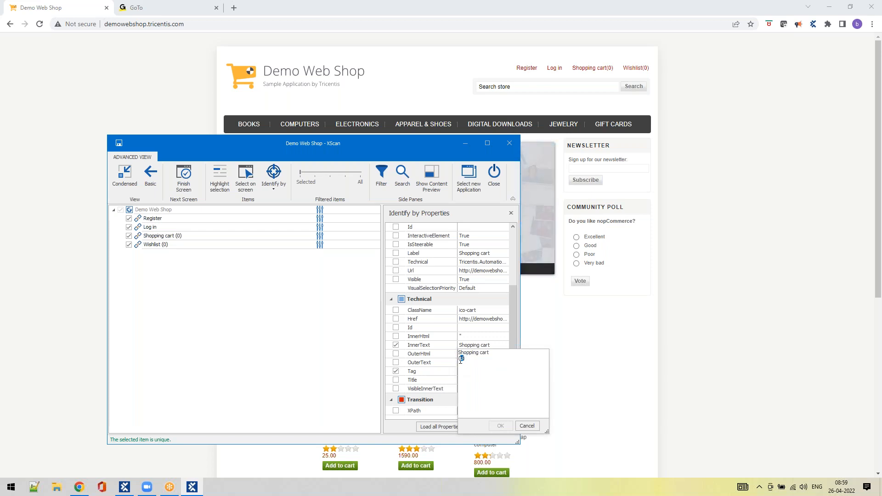
click(317, 339)
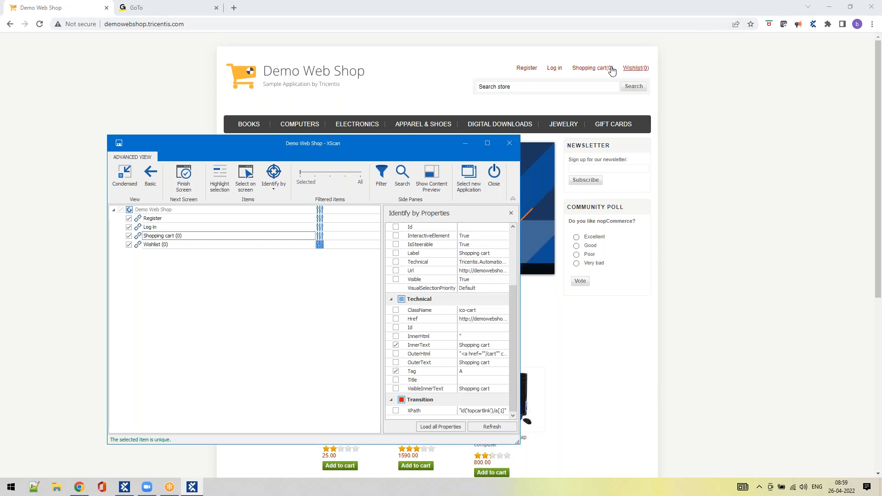
mouse_move(597, 70)
click(478, 346)
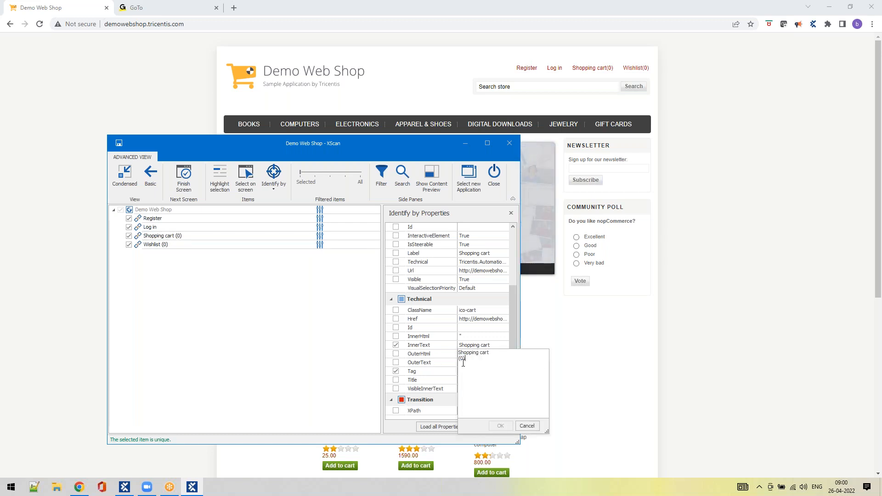
click(185, 239)
drag(167, 161, 57, 204)
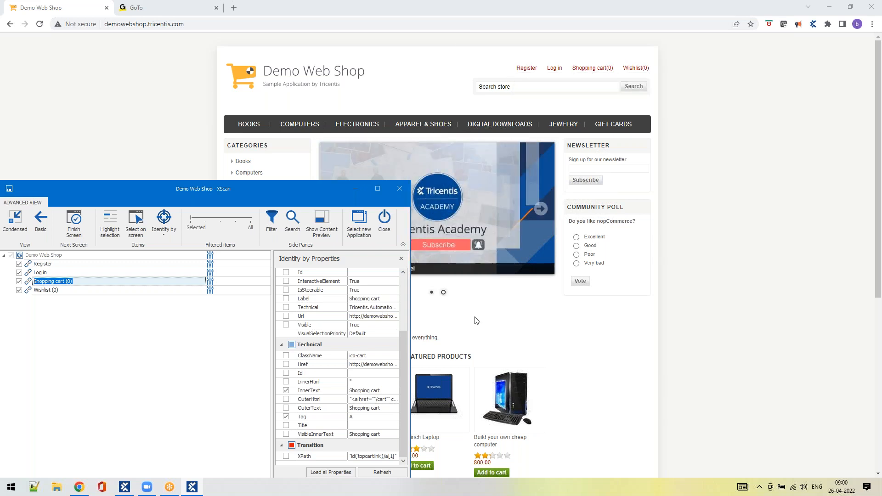
click(370, 393)
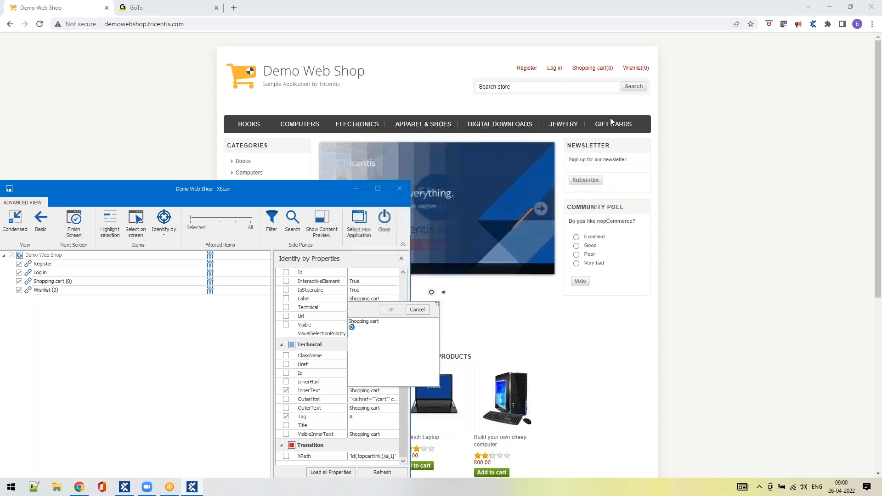
mouse_move(597, 69)
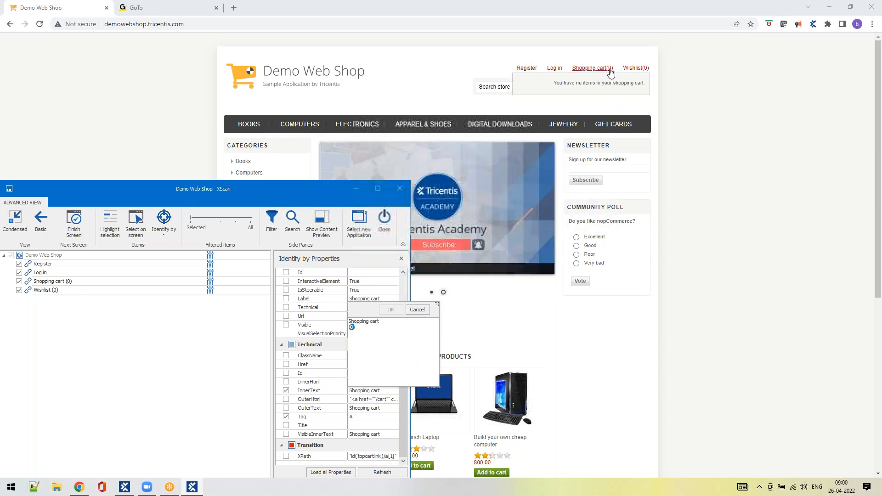
- Deselect the Shopping cart and Wishlist links in the scanned items
drag(282, 190, 469, 145)
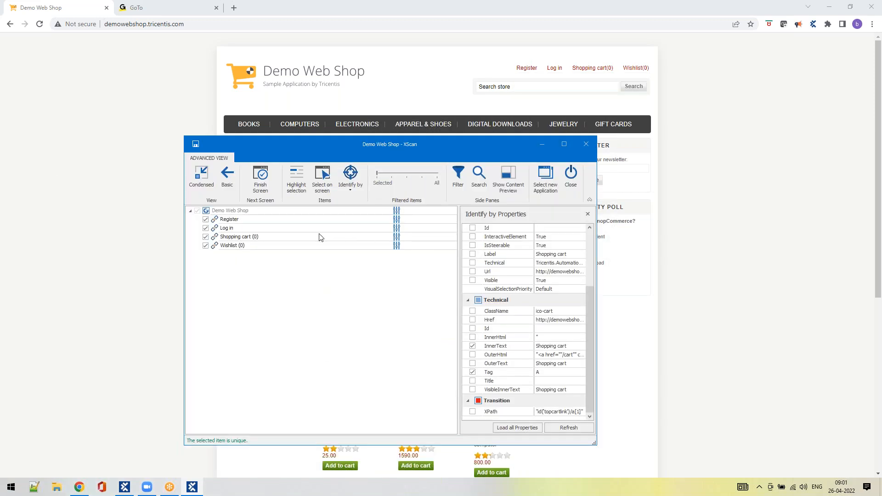
click(301, 380)
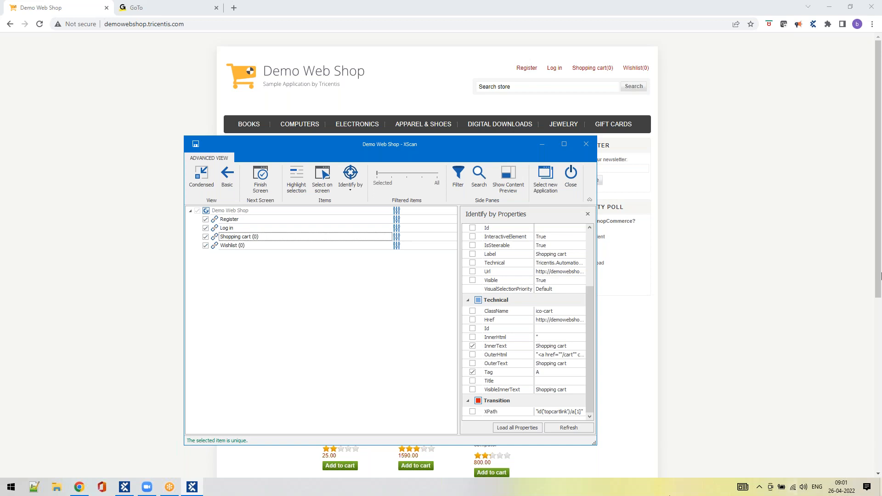
click(206, 237)
click(206, 237)
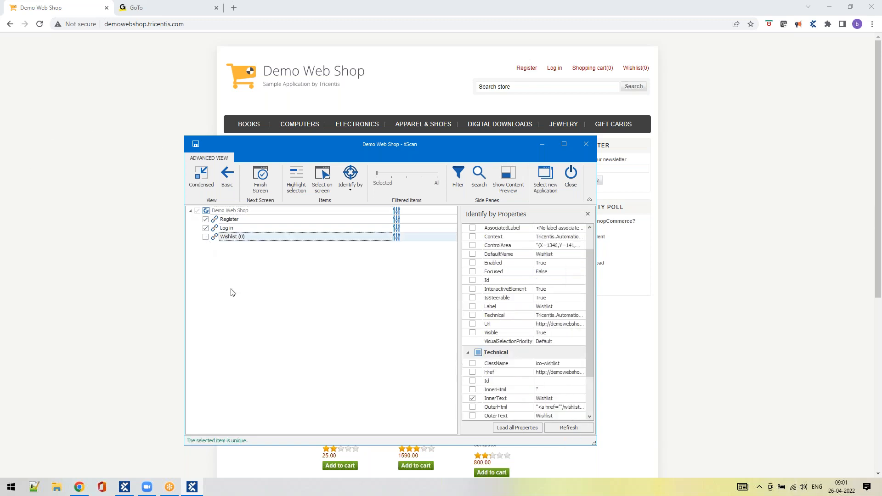
- View the full InnerText and Tag values of the Register link, with the XScan window moved aside to show the shop page
click(230, 221)
scroll(500, 331, down, 3)
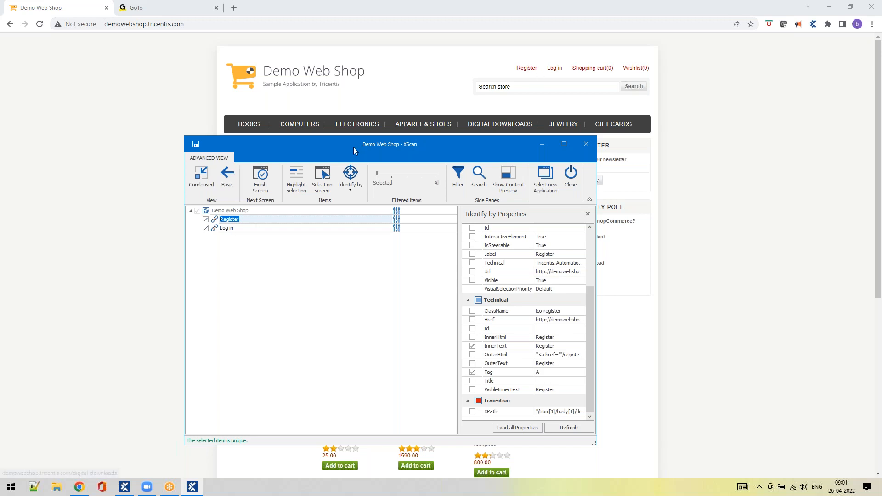
drag(341, 150, 185, 218)
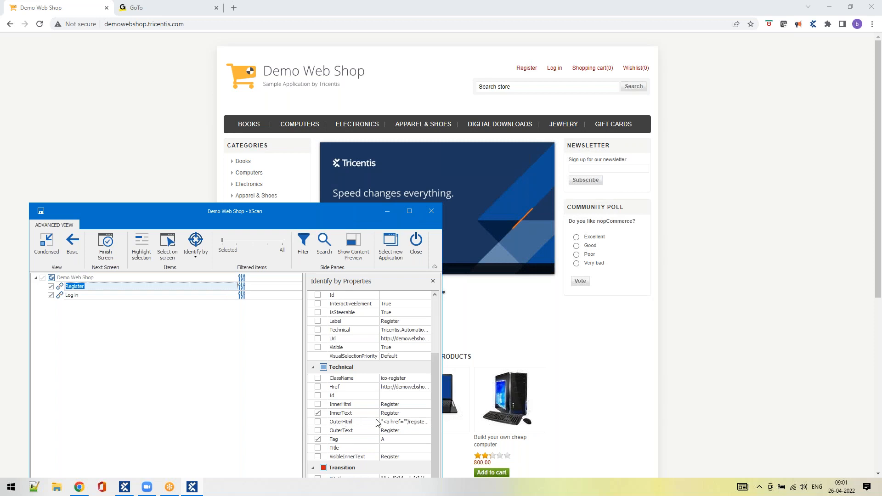
click(408, 414)
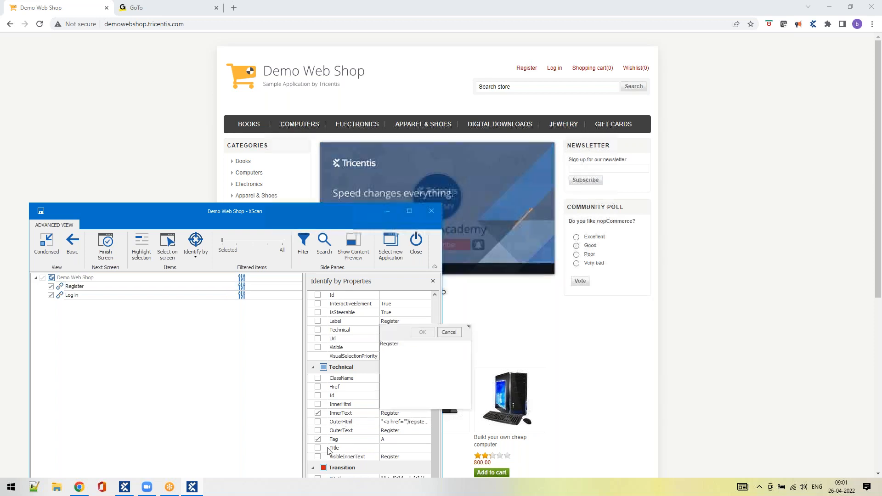
click(394, 441)
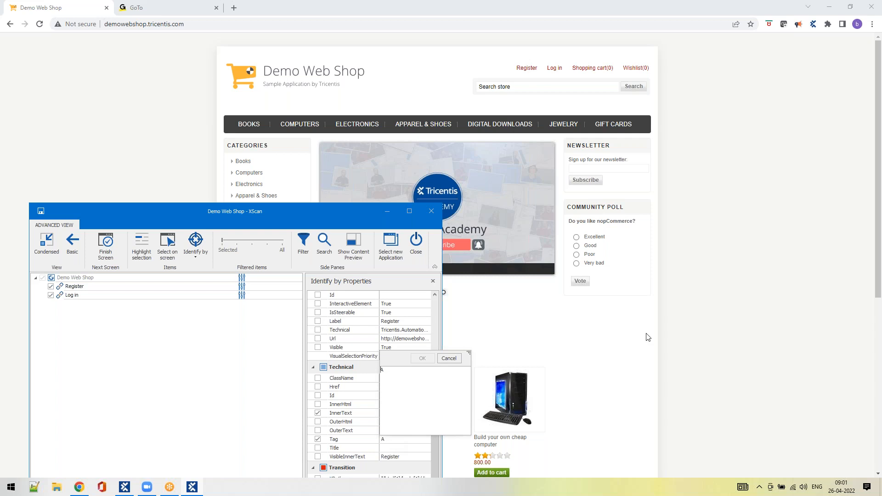
click(600, 359)
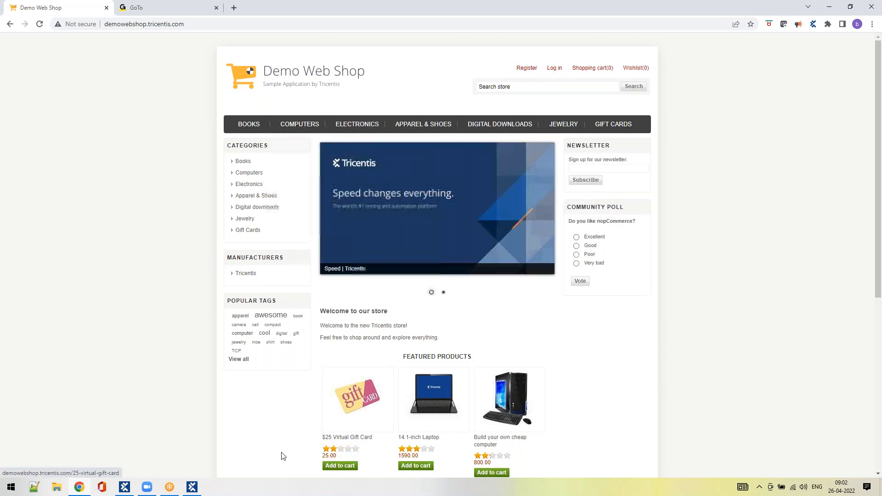
- Bring the XScan window back up, examine the Log in link's InnerText value and compare it with the links in the shop header
click(191, 488)
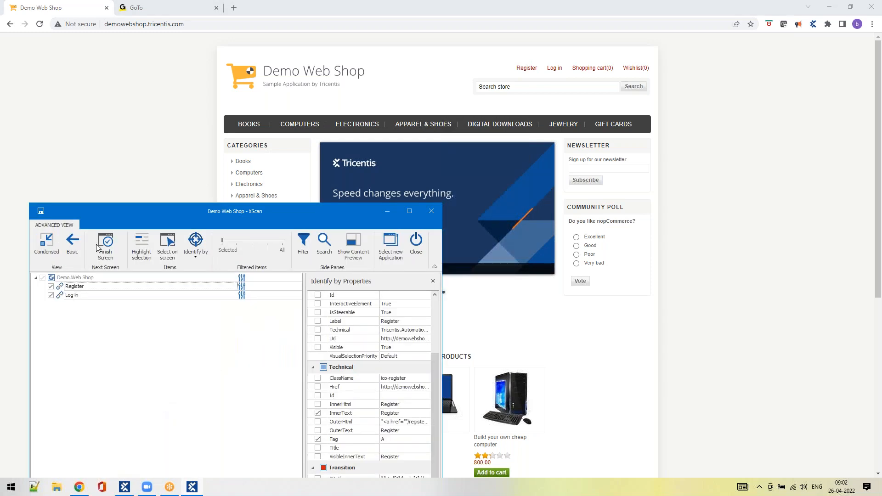
drag(103, 214, 89, 46)
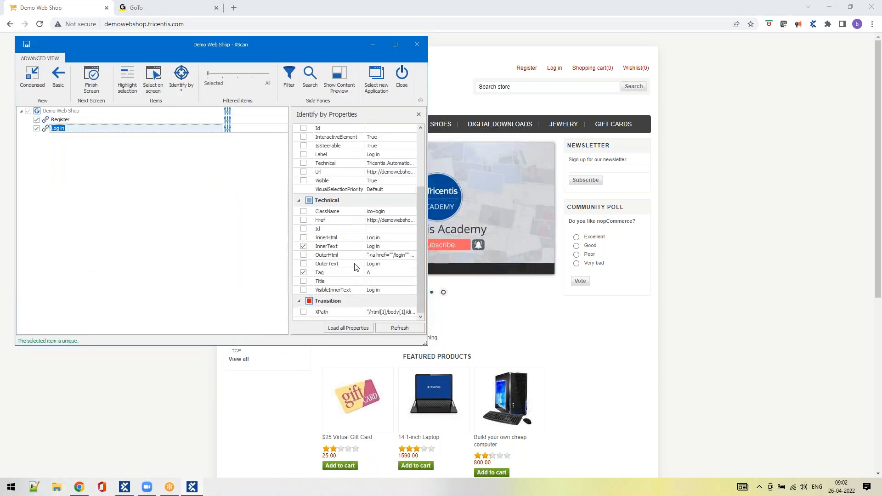
click(386, 247)
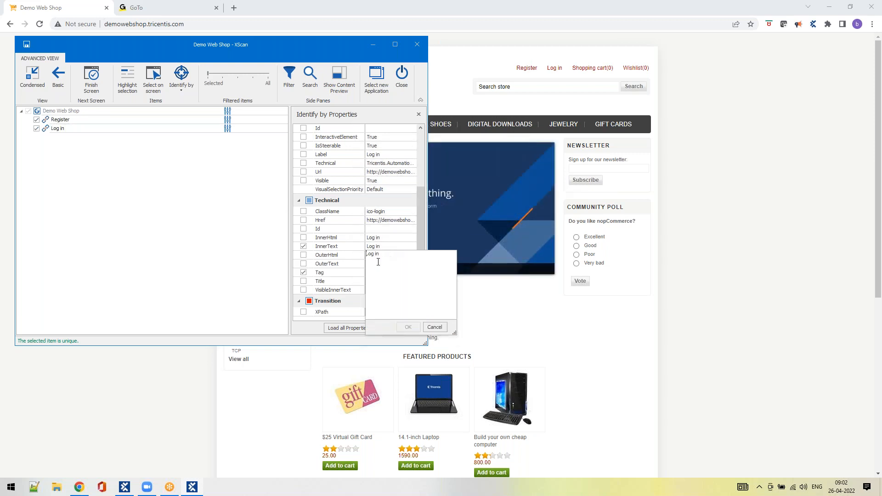
click(251, 275)
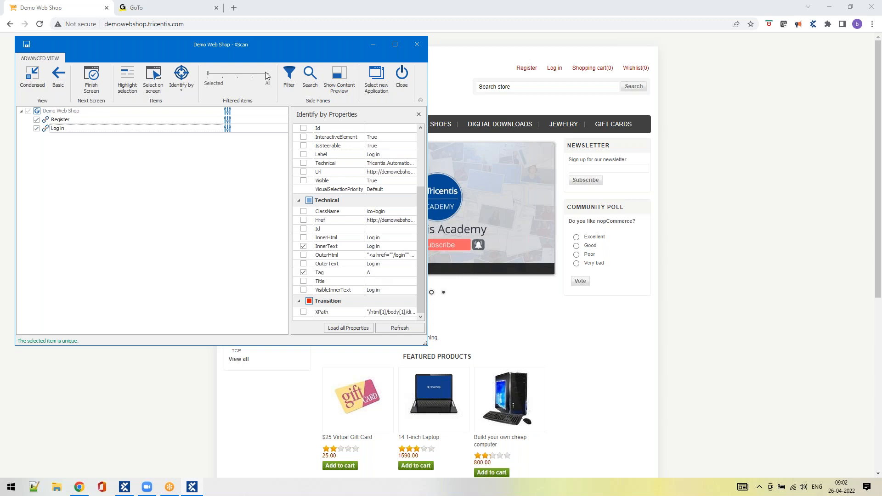
drag(241, 41, 205, 301)
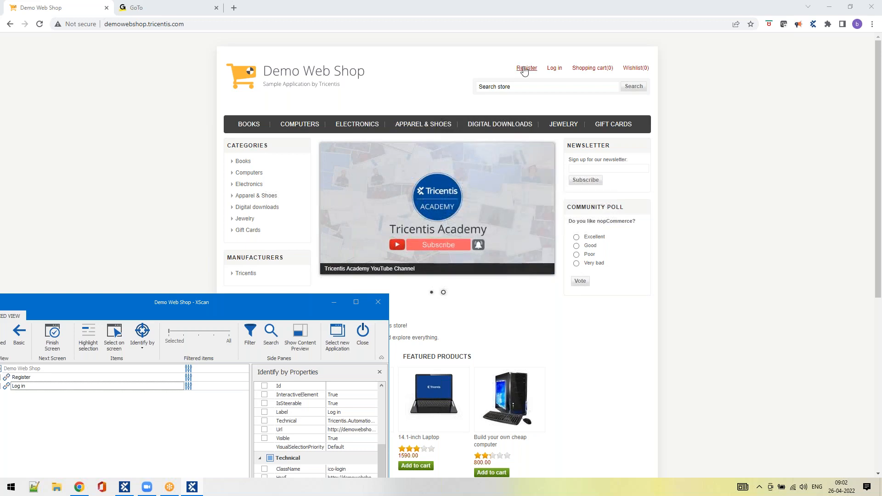
drag(223, 307, 209, 225)
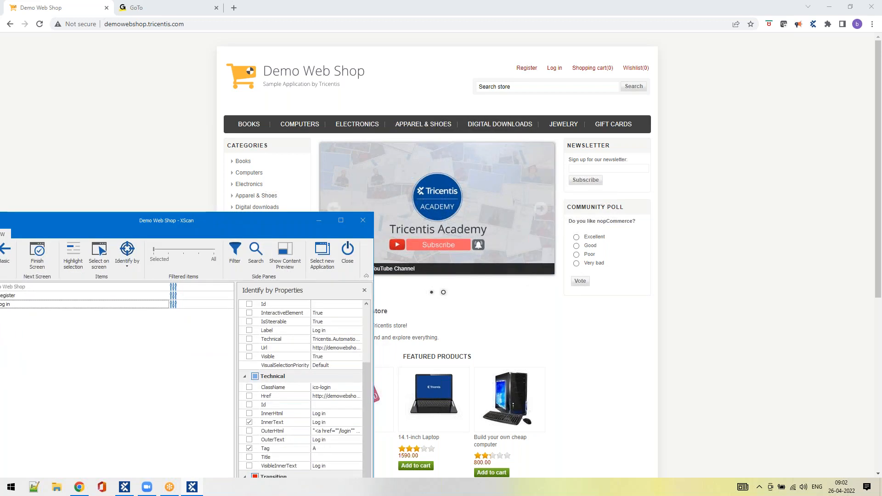
drag(219, 153, 220, 137)
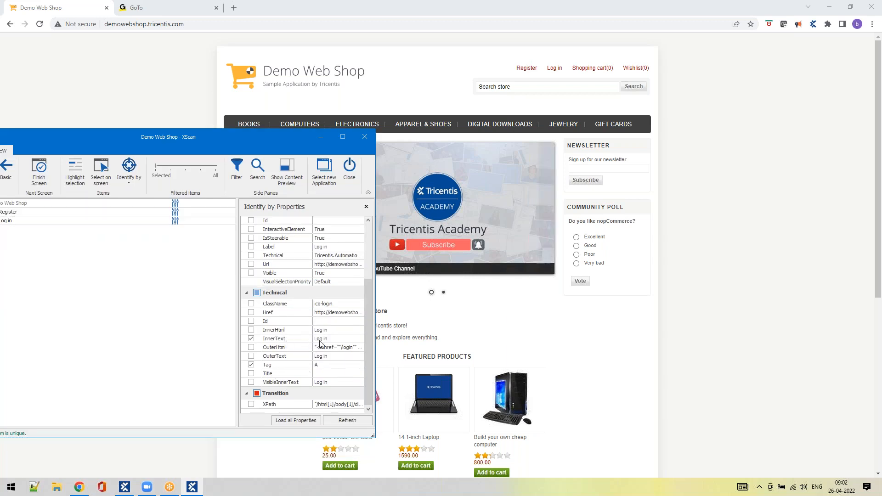
- Move the XScan window aside, look over the shop home page from header to footer, and bring the scan window back
drag(200, 147, 201, 377)
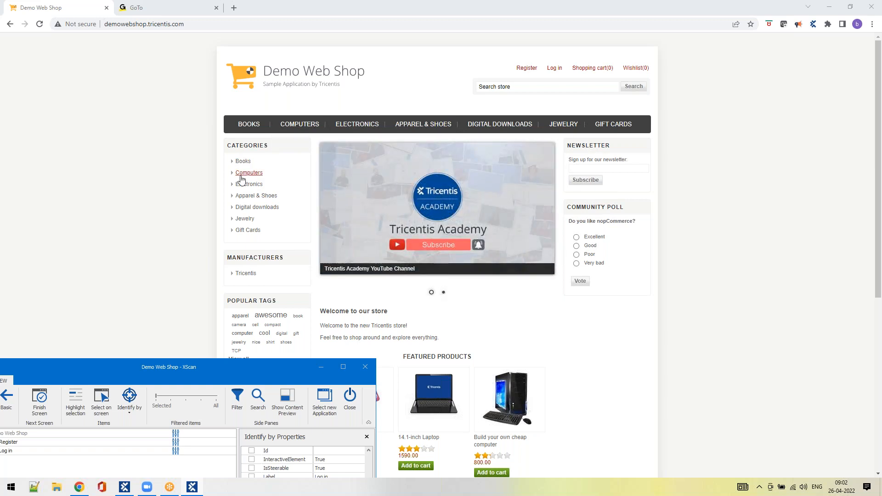
drag(209, 363, 212, 337)
drag(216, 267, 222, 154)
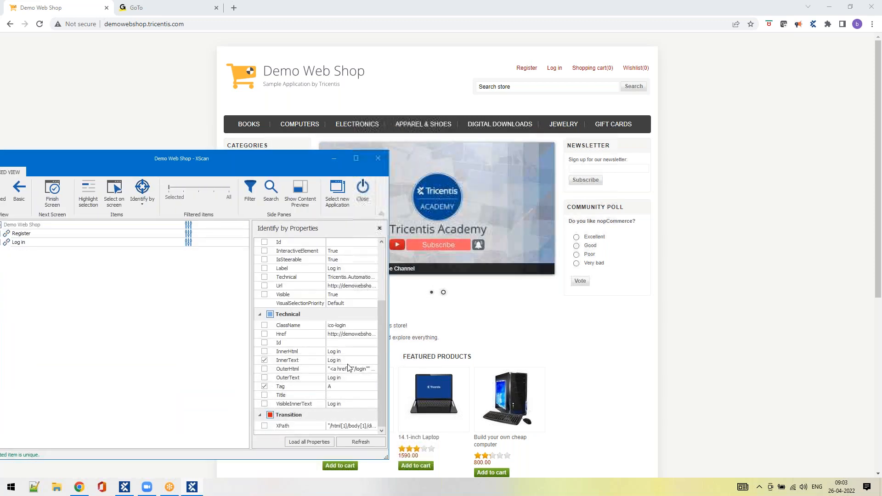
drag(227, 159, 209, 185)
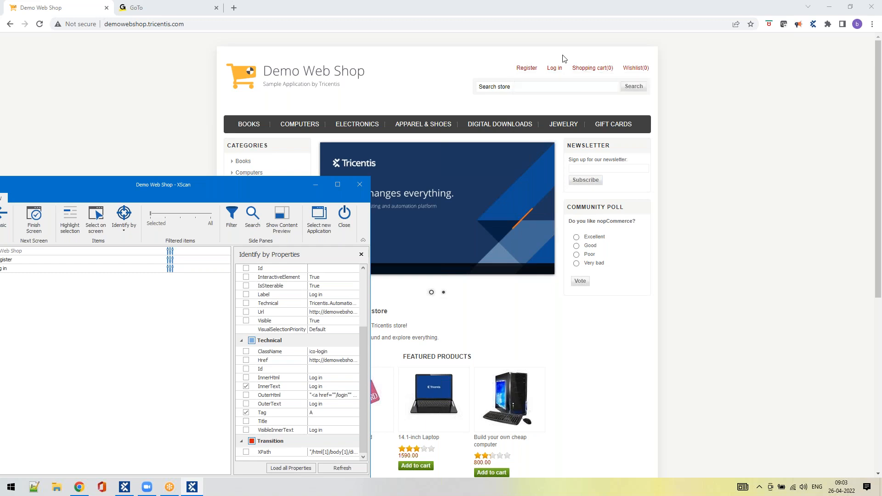
drag(254, 186, 259, 233)
scroll(546, 285, down, 6)
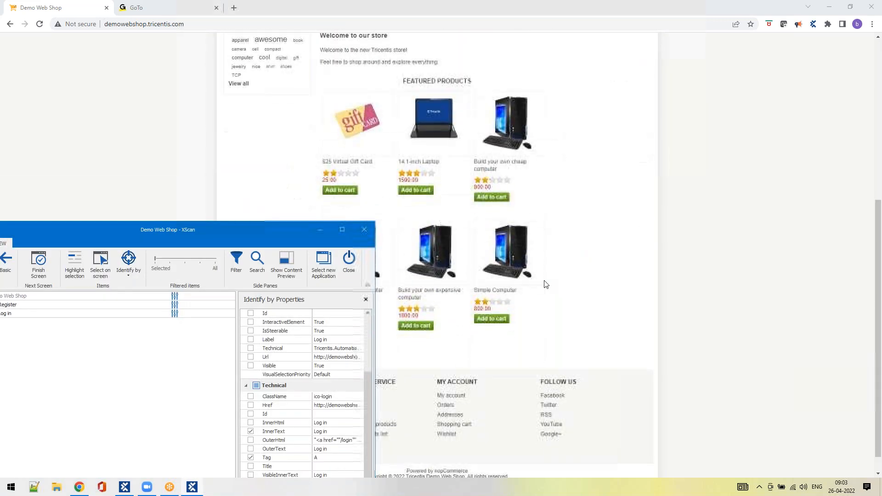
scroll(633, 223, up, 6)
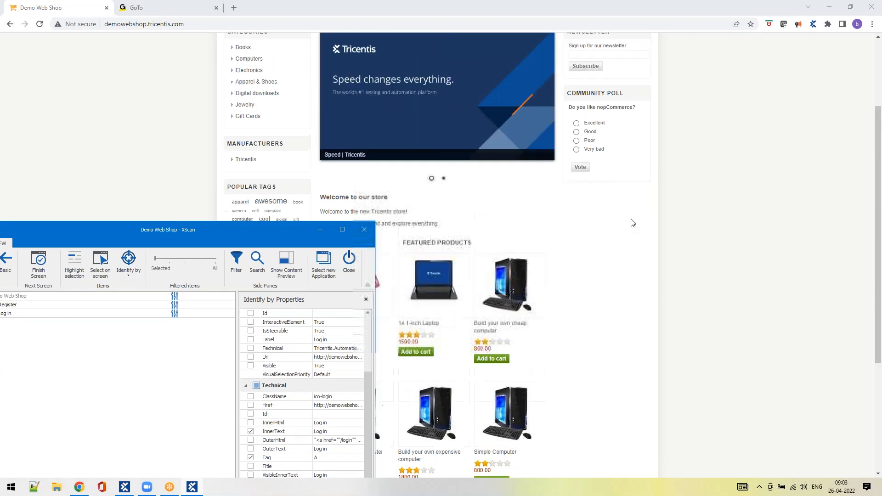
drag(155, 229, 454, 148)
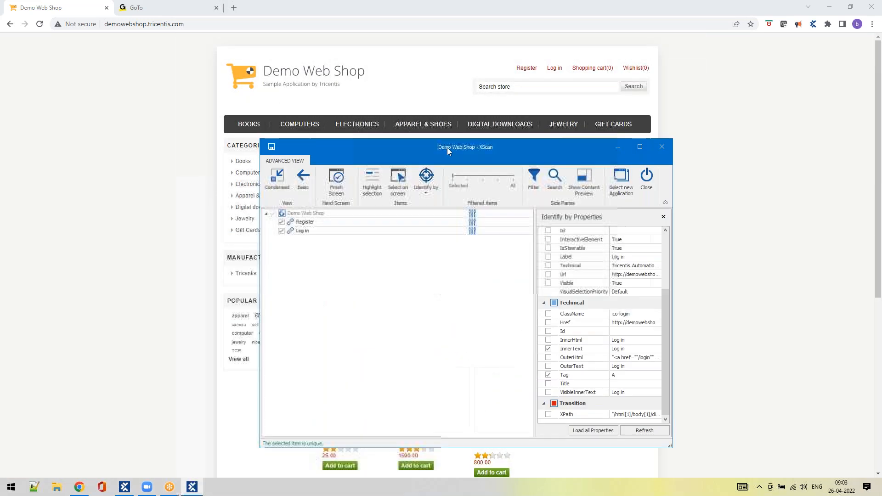
- Save the scan of the Register and Log in links as a module and close XScan
click(305, 233)
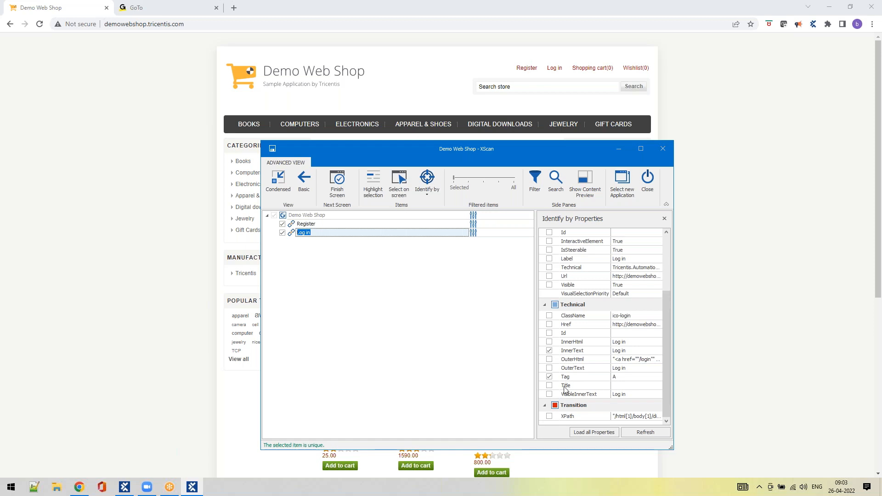
click(382, 350)
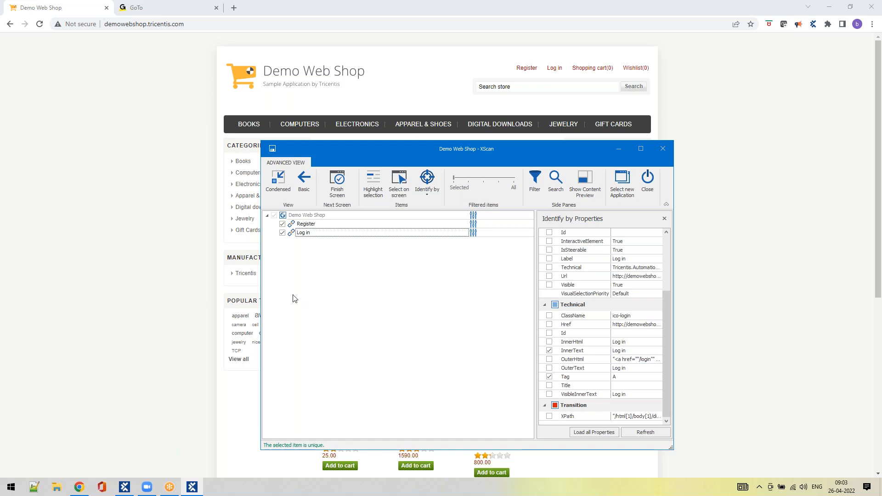
click(272, 149)
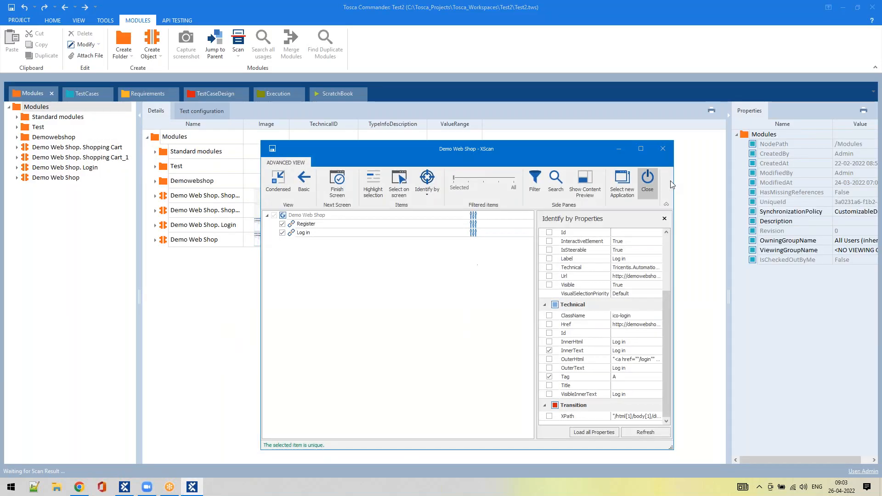
click(664, 150)
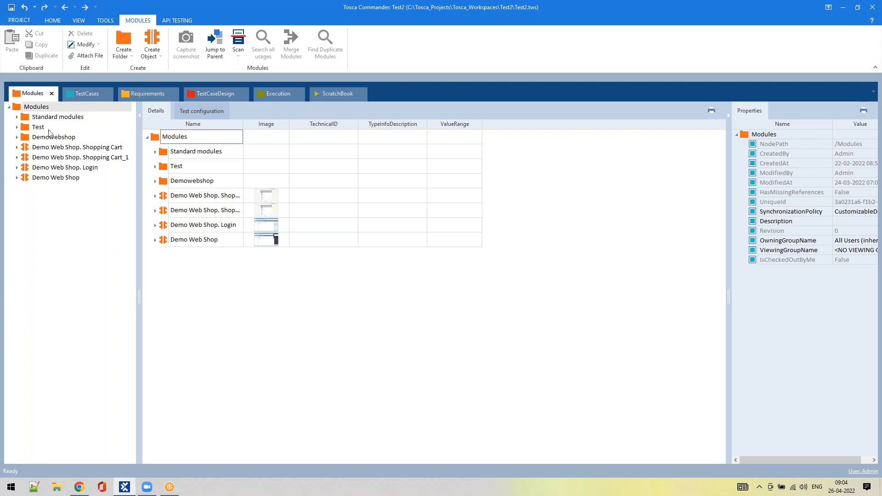
- Open the new Demo Web Shop module, save the workspace, and check the properties of its Register and Log in attributes
click(41, 181)
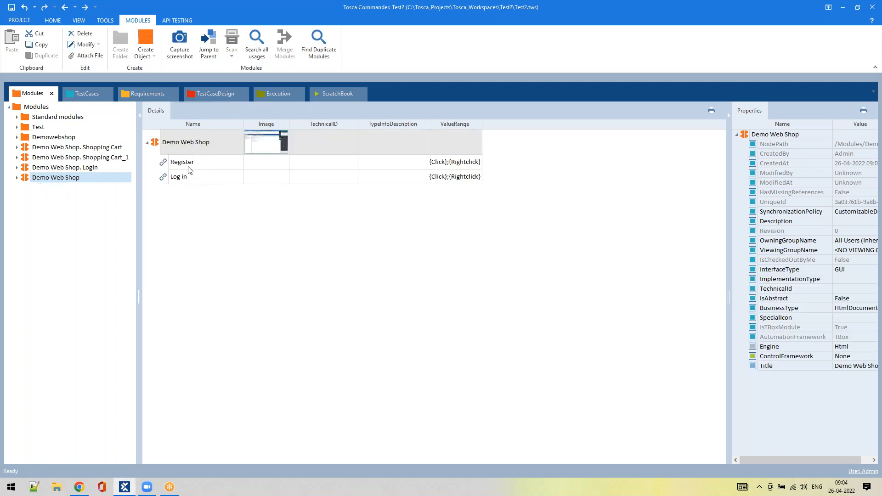
click(11, 7)
click(82, 180)
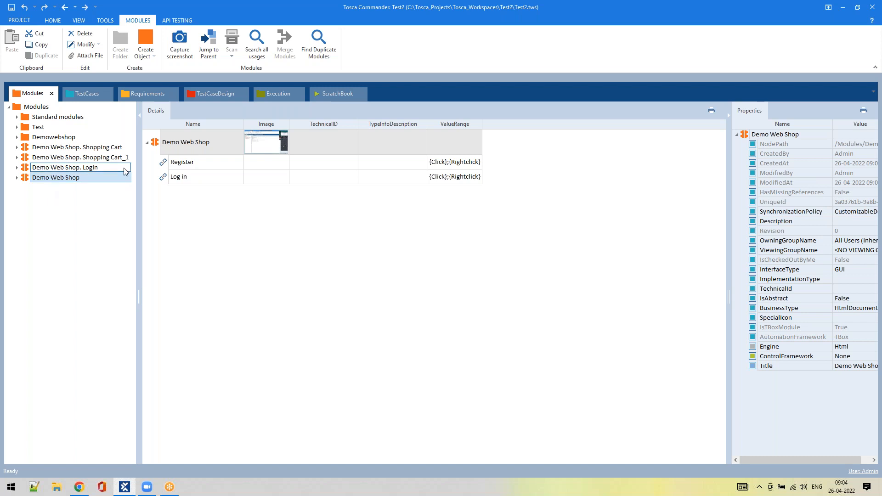
click(185, 163)
click(187, 179)
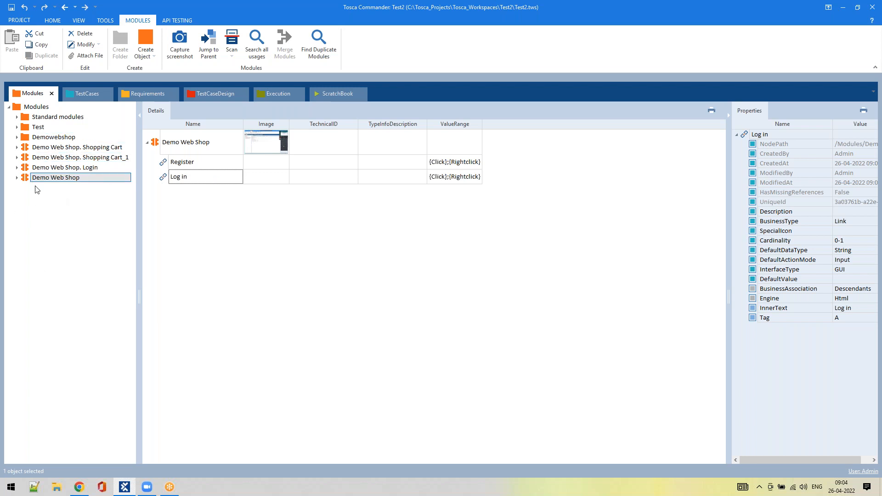
right_click(85, 183)
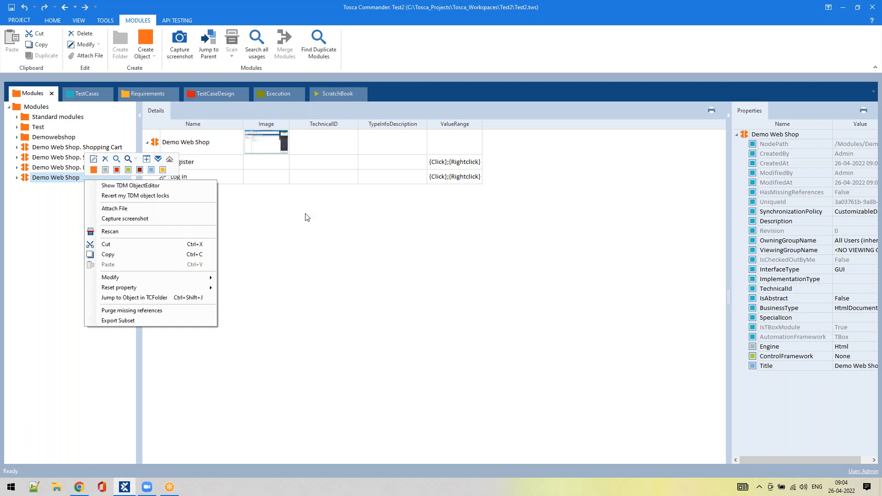
click(244, 202)
click(59, 179)
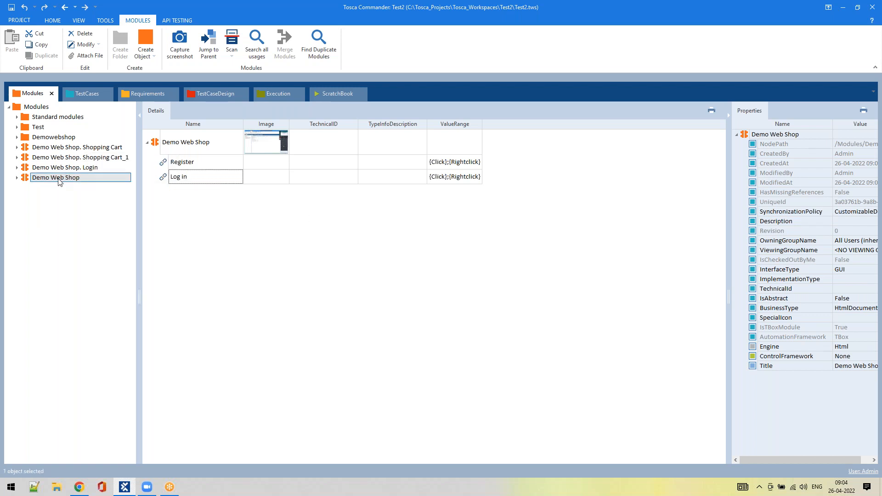
click(197, 188)
click(87, 179)
- Rename the Demo Web Shop module as "Top Menu"
right_click(93, 180)
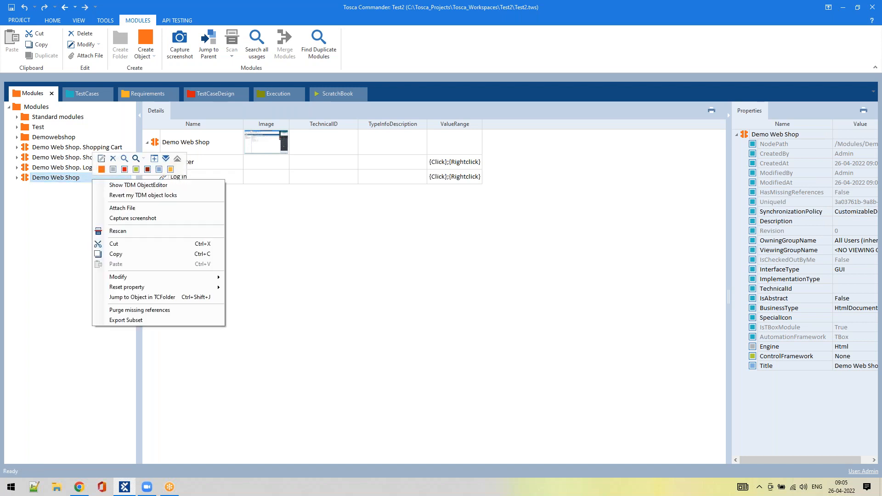
click(102, 159)
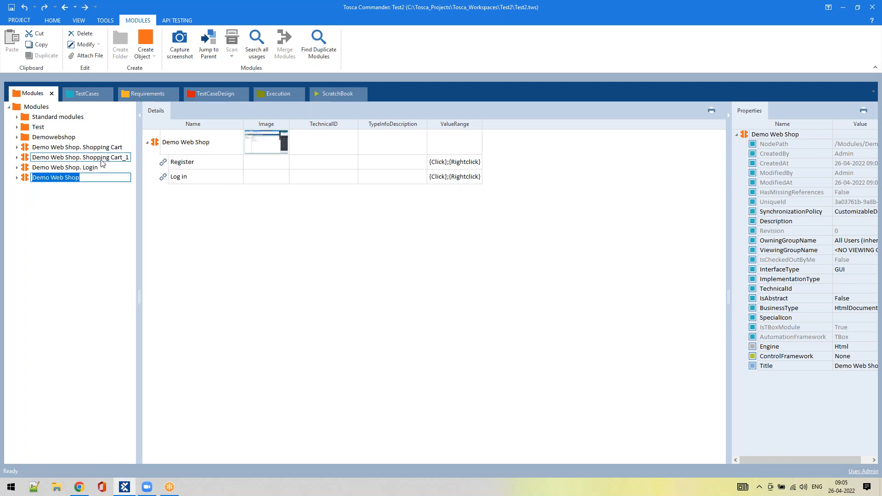
key(BackSpace)
text(Top Menu)
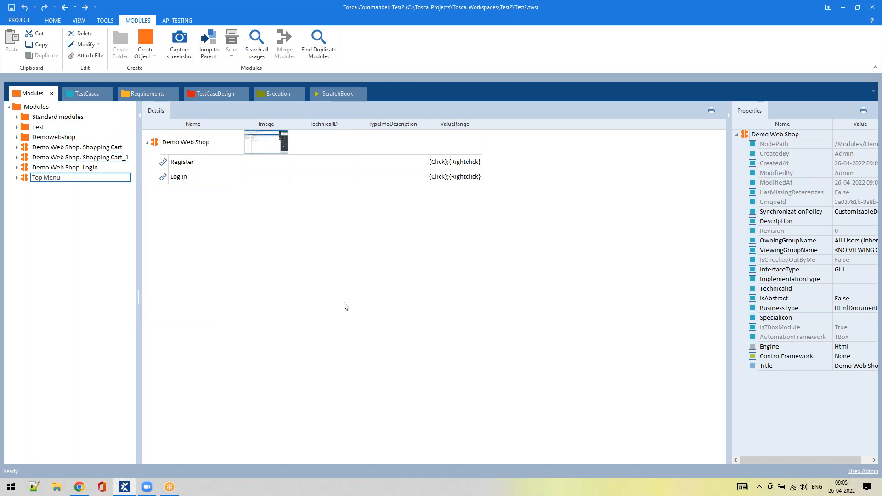
- Check the header links on the shop page in Chrome, return to Tosca Commander and save the workspace
click(79, 487)
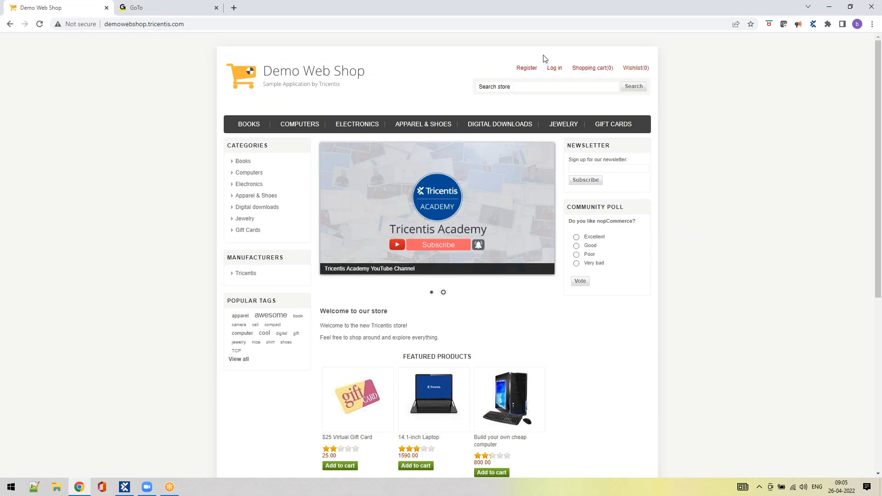
mouse_move(125, 489)
click(117, 448)
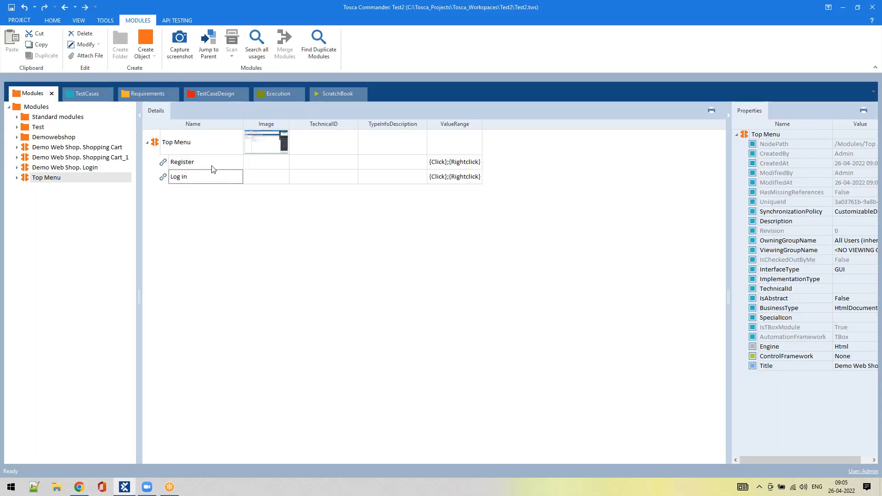
click(11, 7)
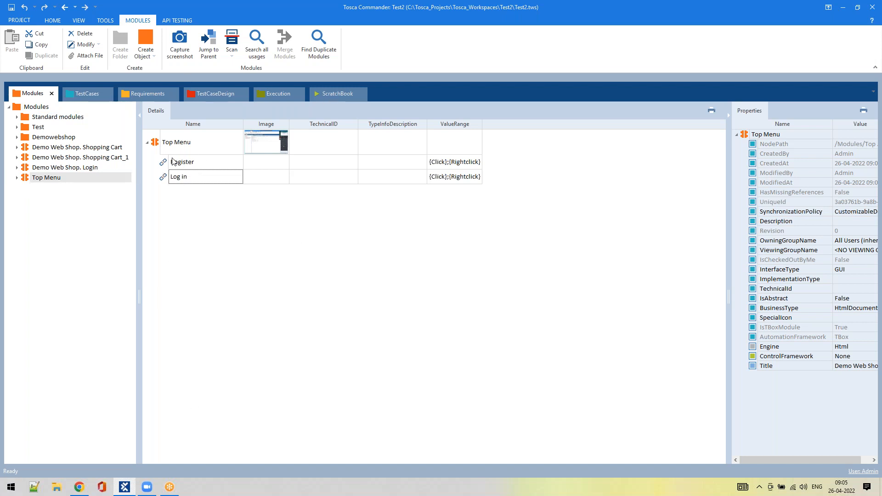
- Create a folder named "Demo" directly under the root of the TestCases section
click(75, 95)
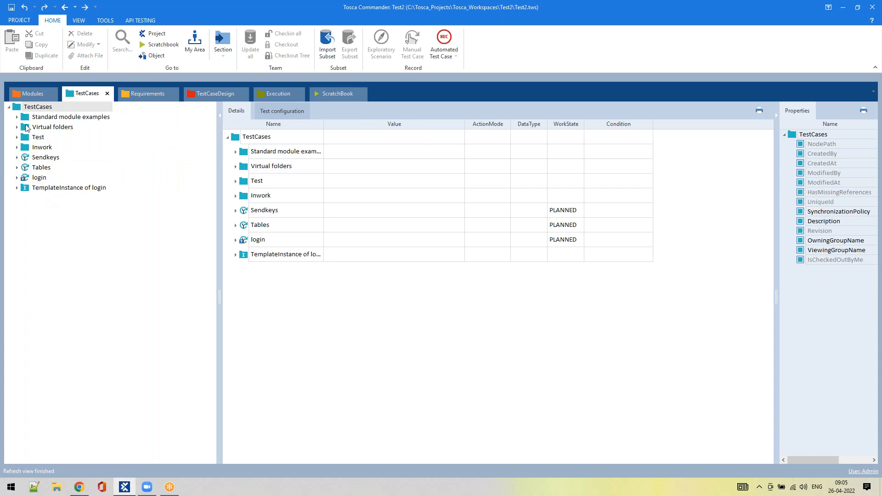
right_click(50, 106)
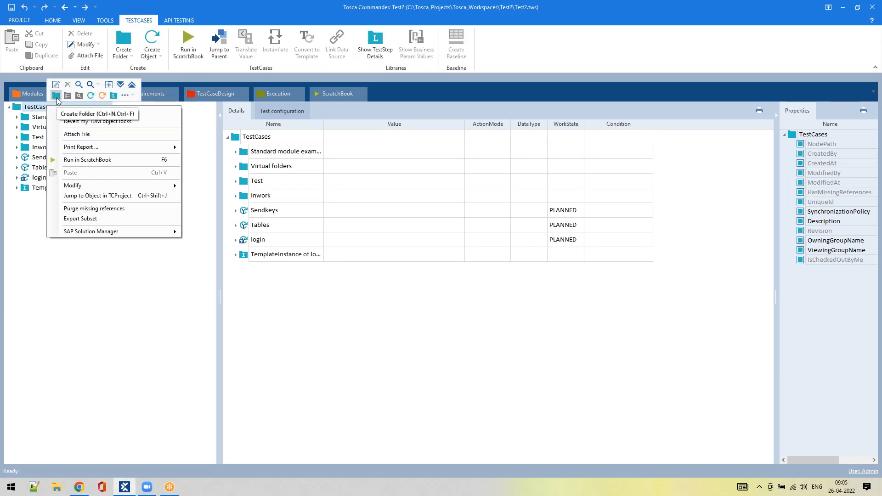
click(56, 97)
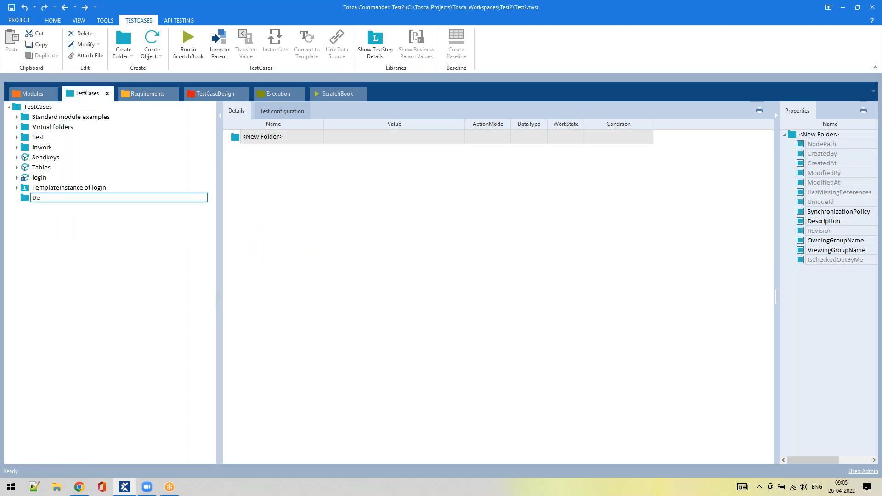
key(Return)
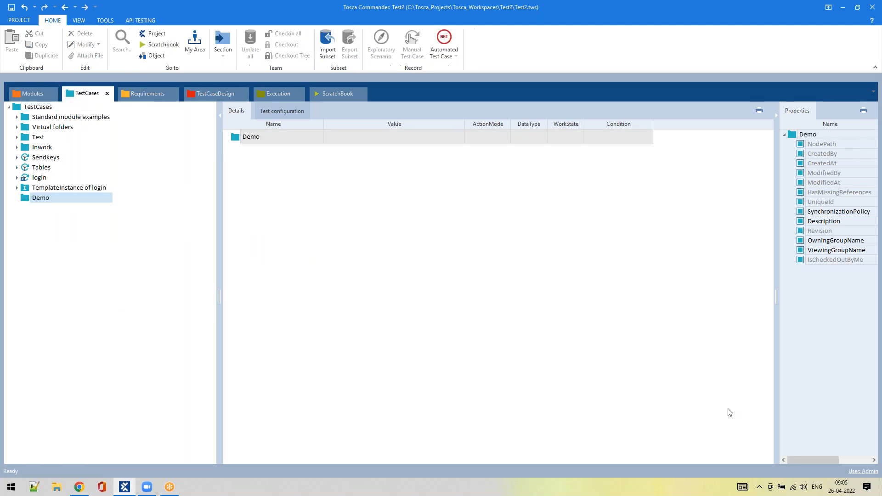
- Create a new test case in the Demo folder, keeping its default name
click(37, 199)
right_click(37, 201)
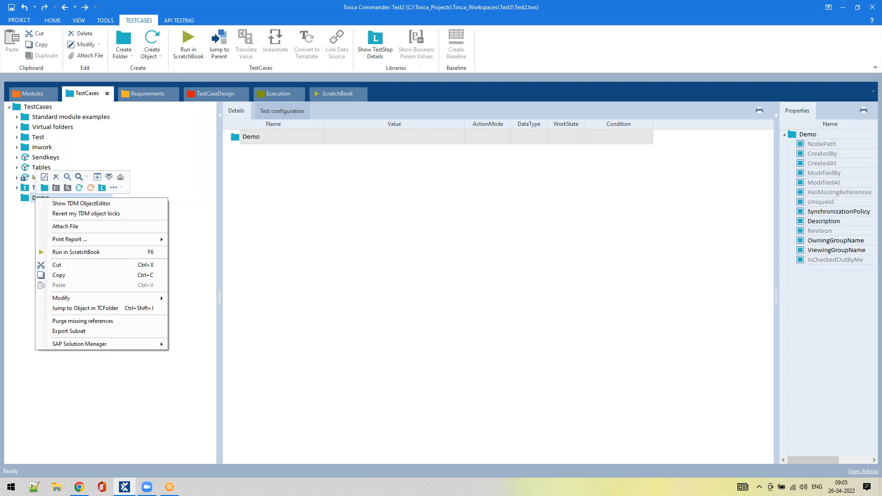
click(78, 189)
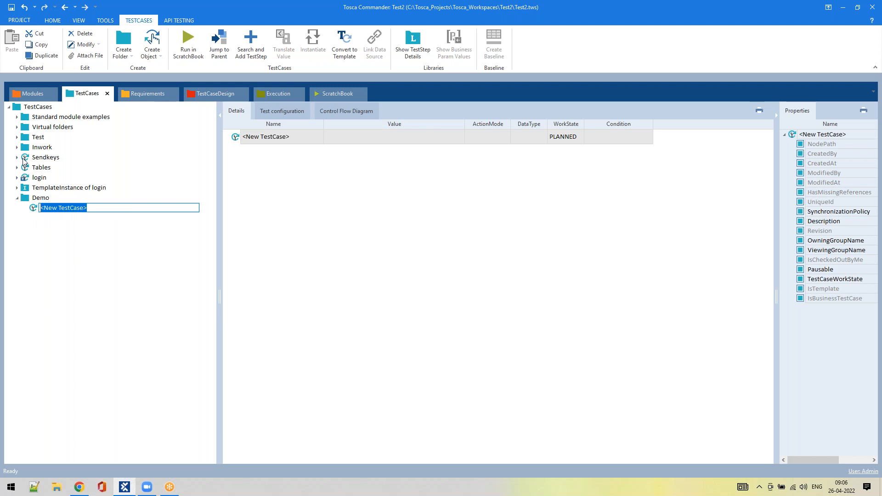
click(35, 270)
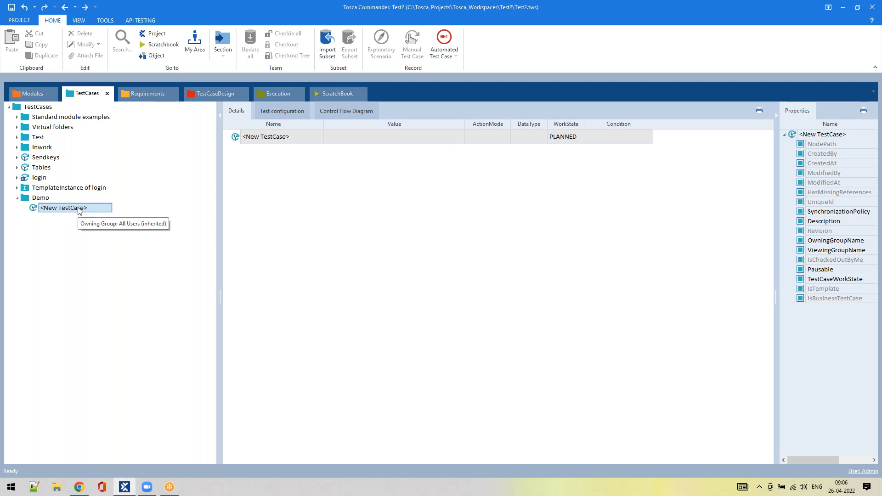
- Add the Top Menu module from the Modules section to the new test case as a test step
click(26, 93)
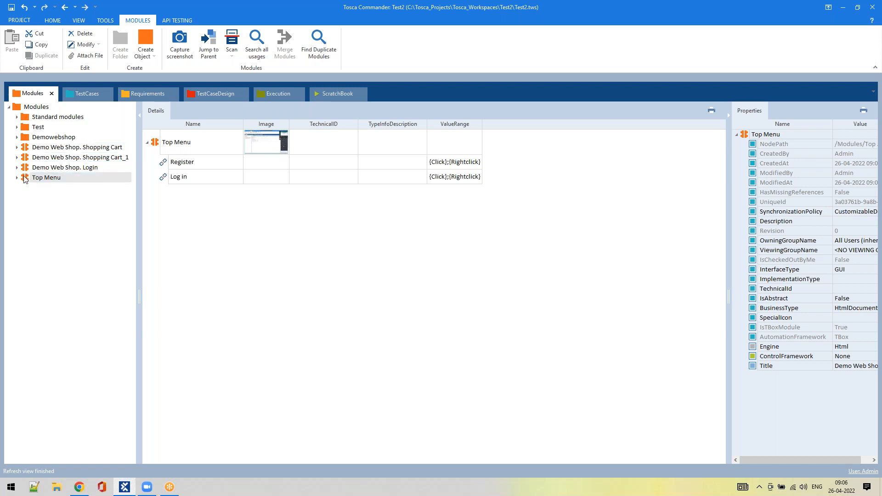
click(81, 94)
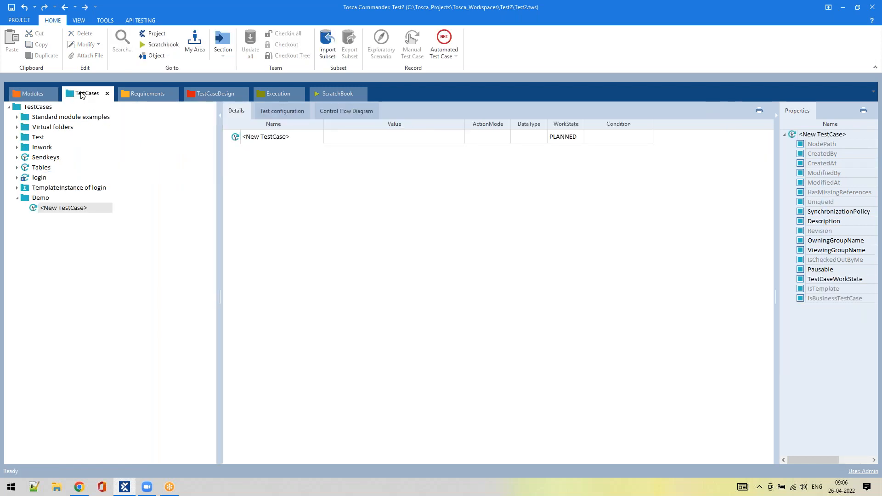
click(33, 94)
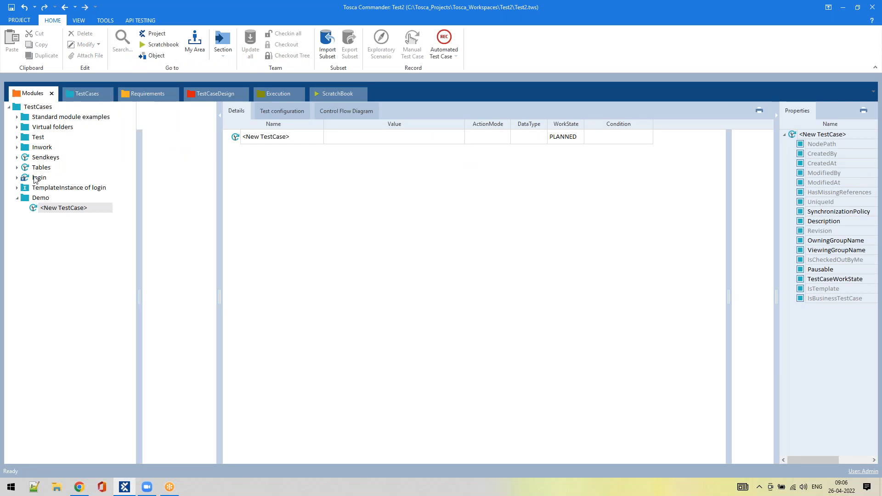
drag(26, 182, 55, 209)
click(71, 211)
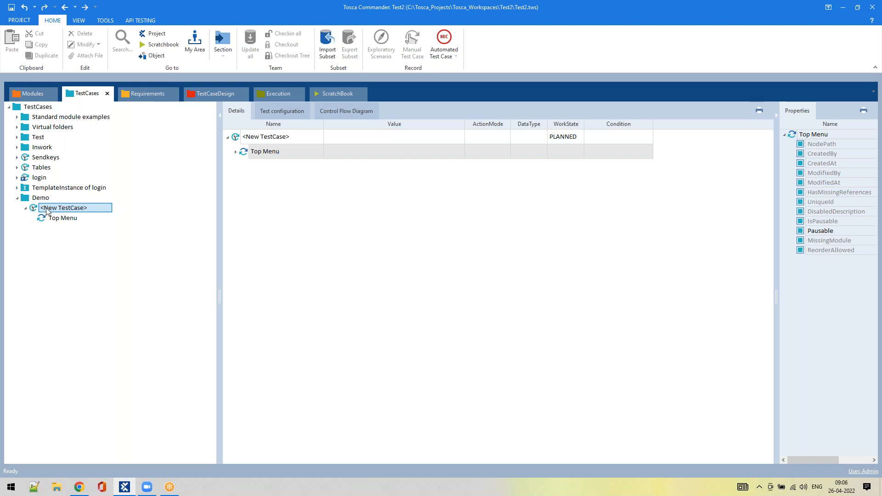
- Set the Register link's value to {Click} in the new test case's Top Menu test step
click(58, 220)
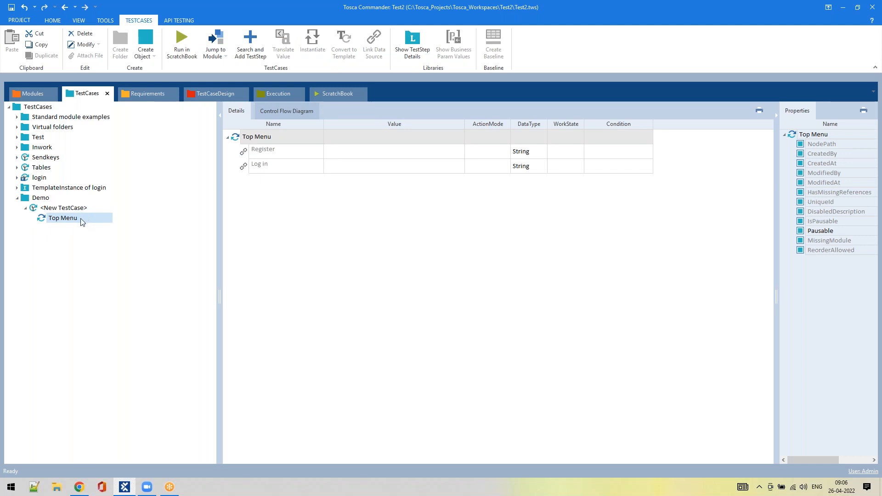
click(72, 222)
click(372, 151)
click(371, 152)
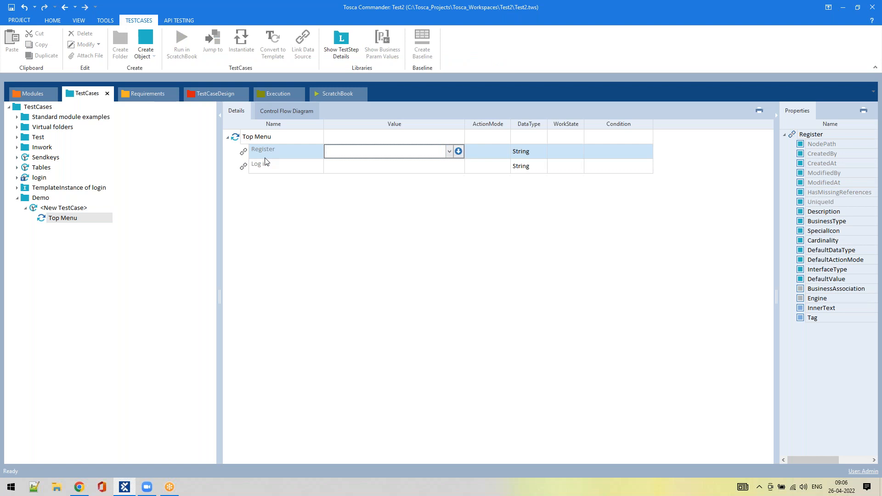
click(449, 151)
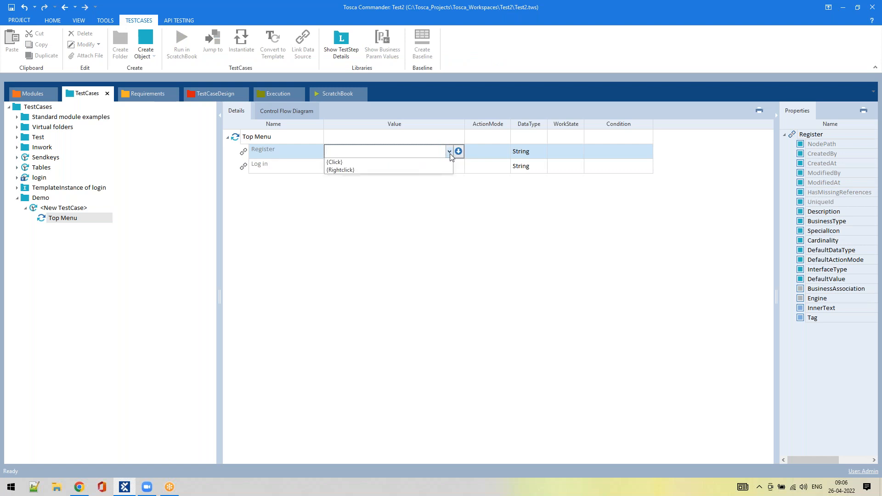
click(334, 163)
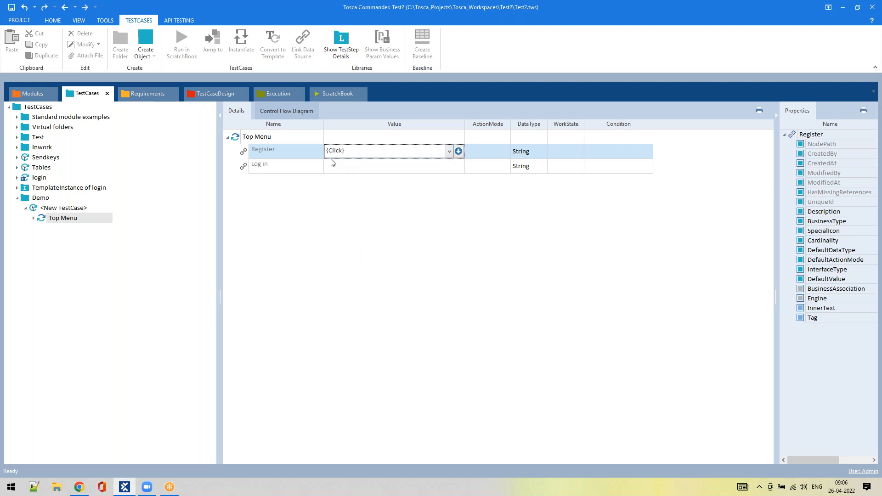
key(Return)
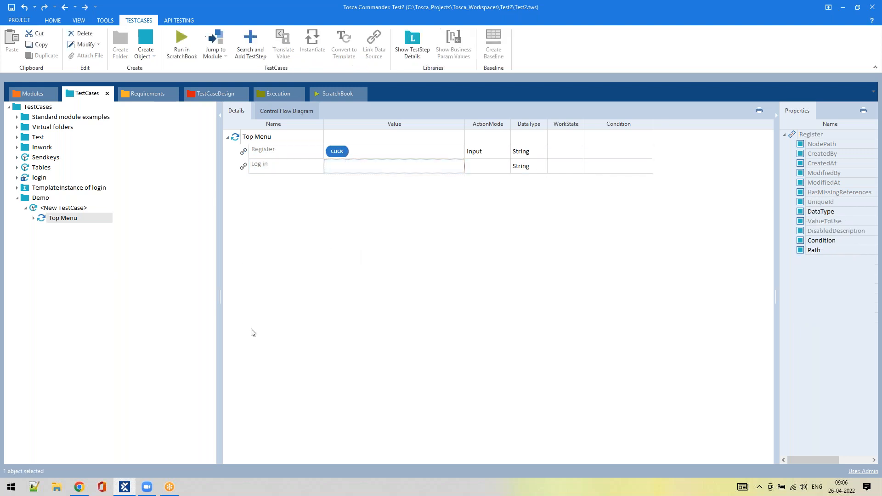
- Rename the Top Menu test step as "Click on Register" and save the workspace
right_click(79, 221)
click(89, 202)
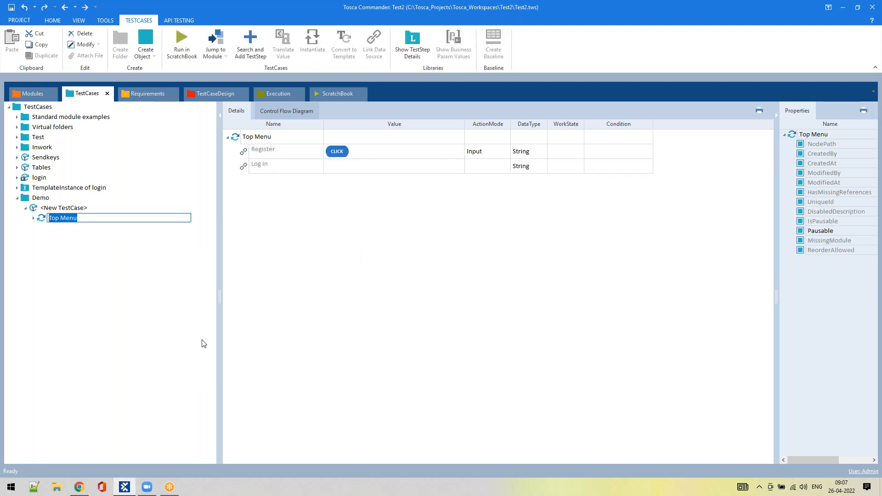
text(Click on Register)
key(Return)
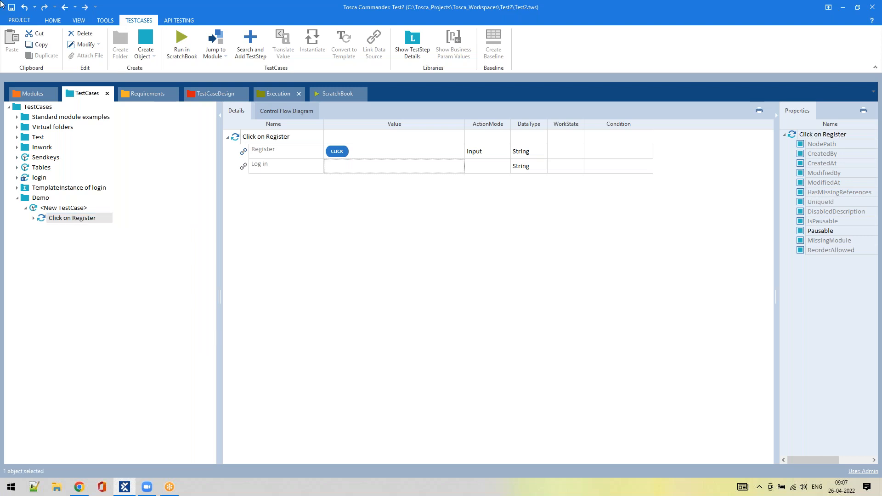
click(11, 7)
click(66, 223)
click(99, 245)
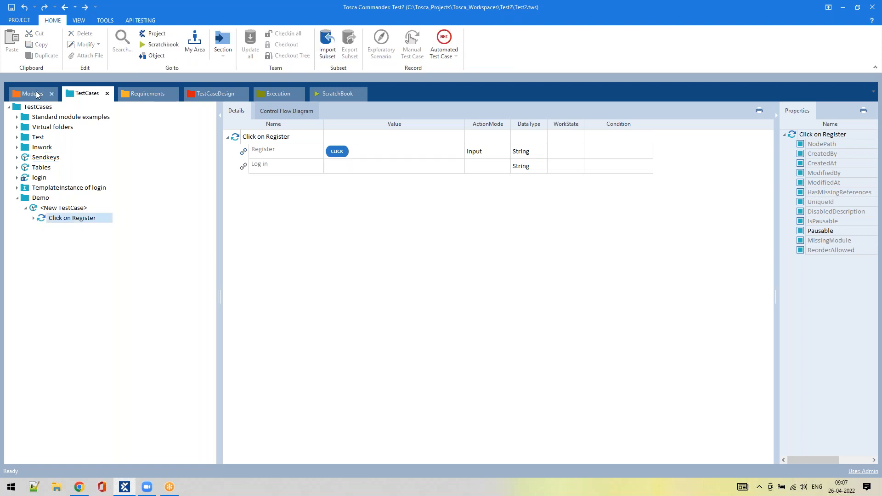
- Examine the InnerText and Tag properties of the Register and Log in links in the Top Menu module
click(38, 94)
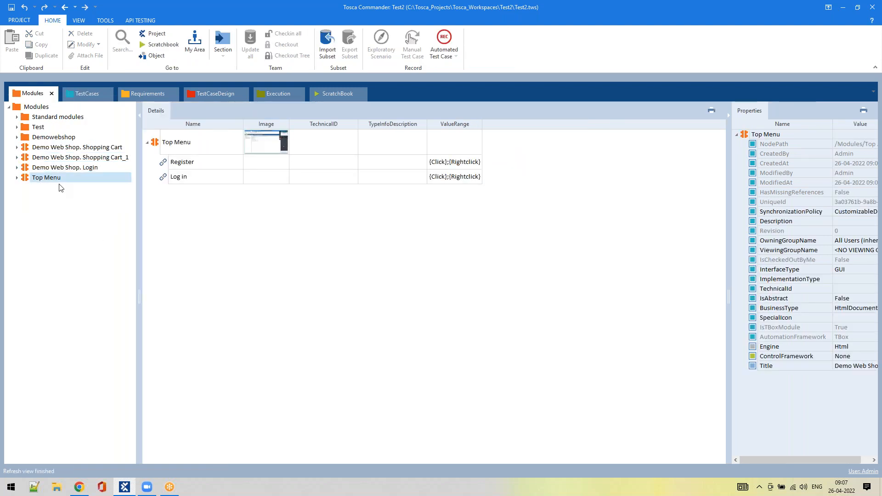
click(189, 161)
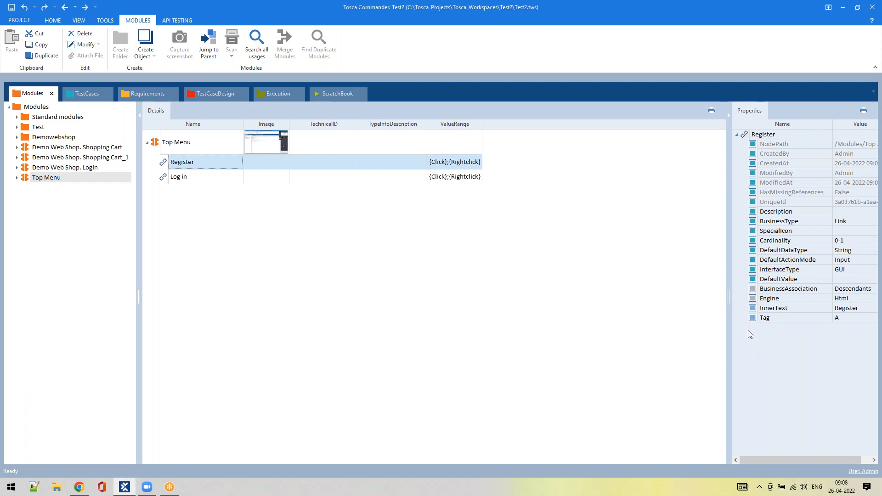
click(184, 164)
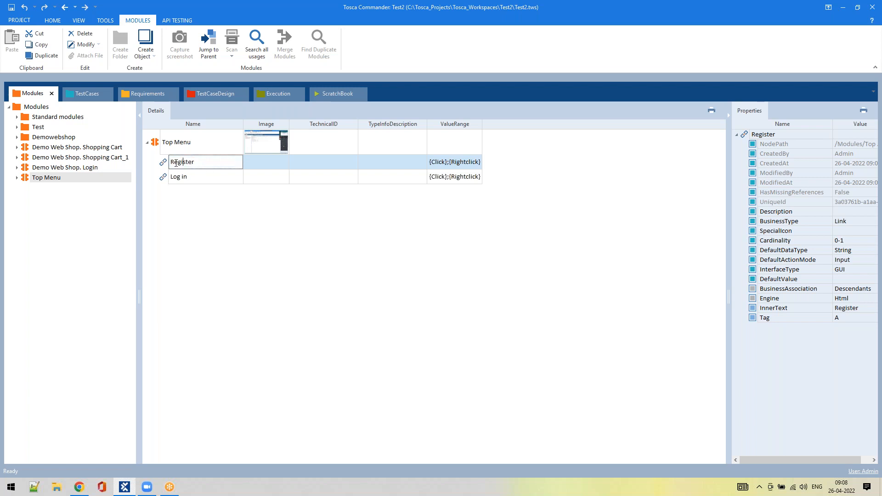
click(754, 310)
click(753, 317)
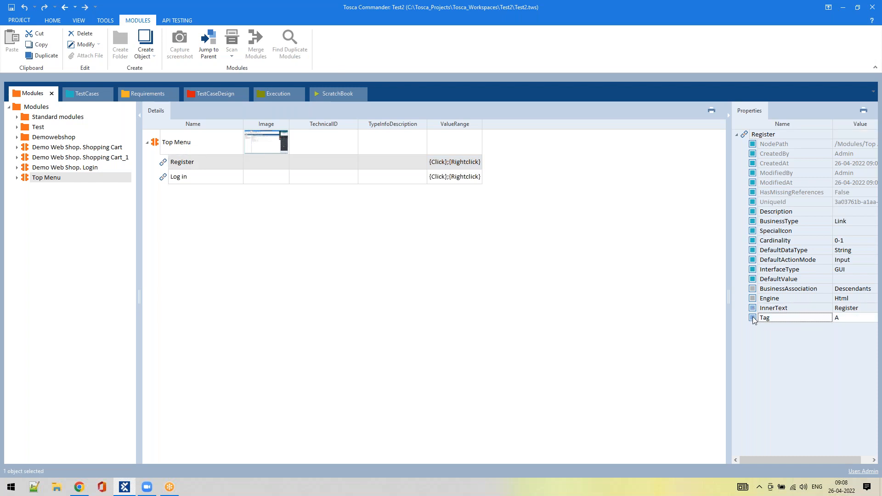
click(172, 182)
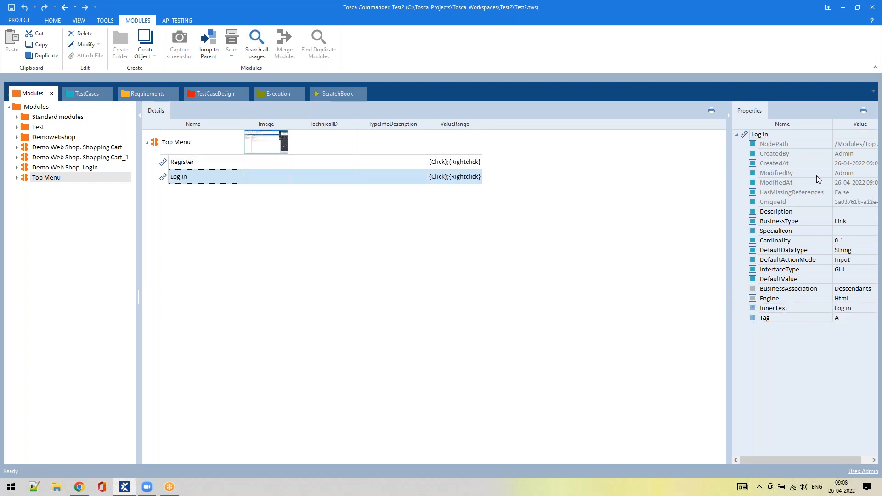
click(776, 317)
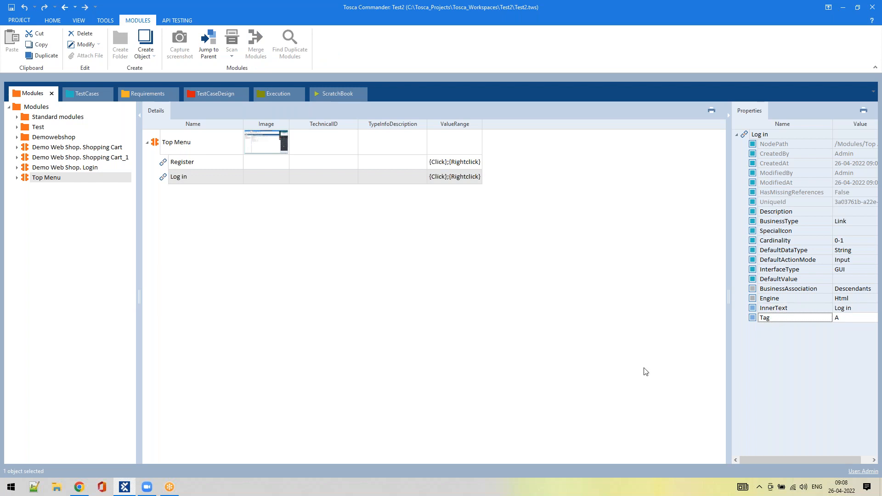
click(580, 403)
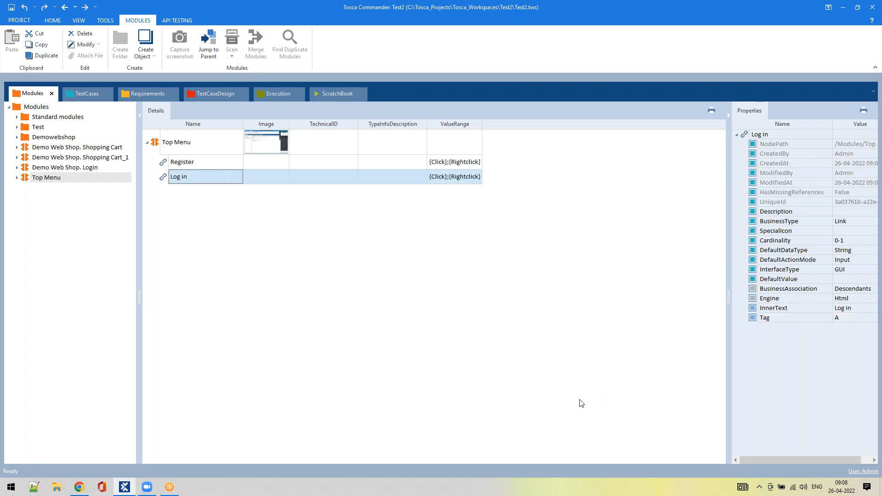
click(179, 166)
click(182, 171)
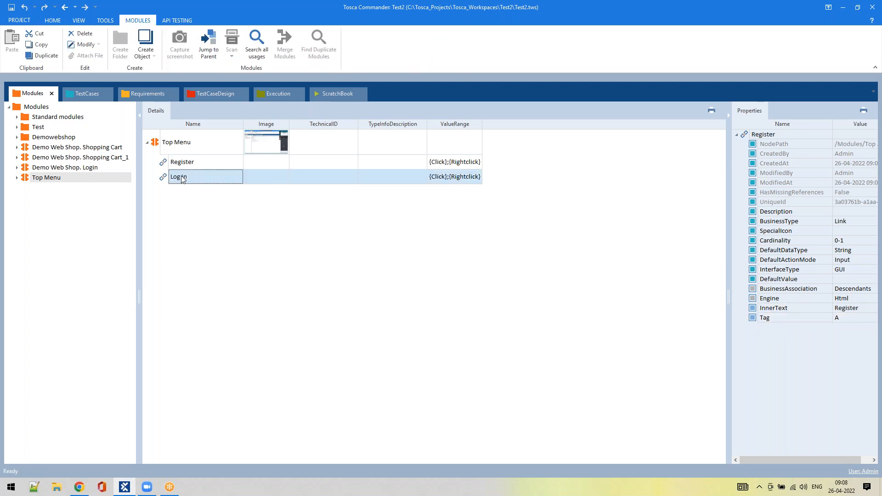
- Compare the BusinessType property of the Top Menu module's Register and Log in links
click(184, 165)
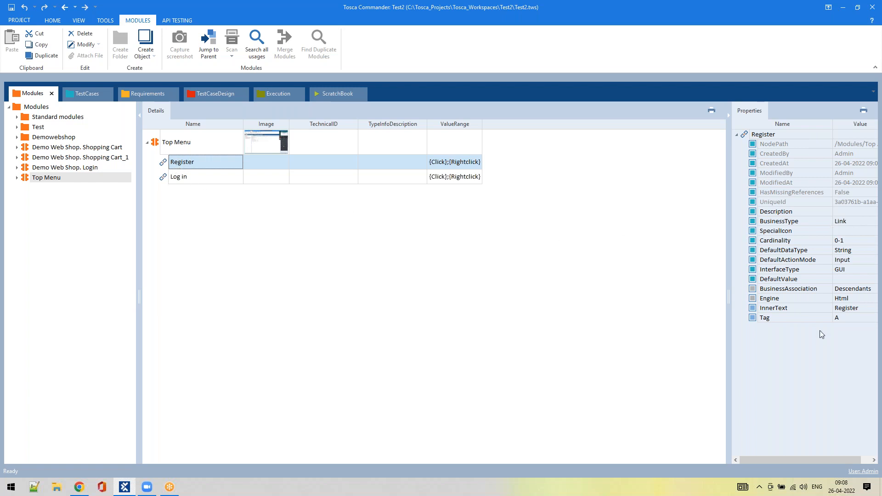
click(804, 222)
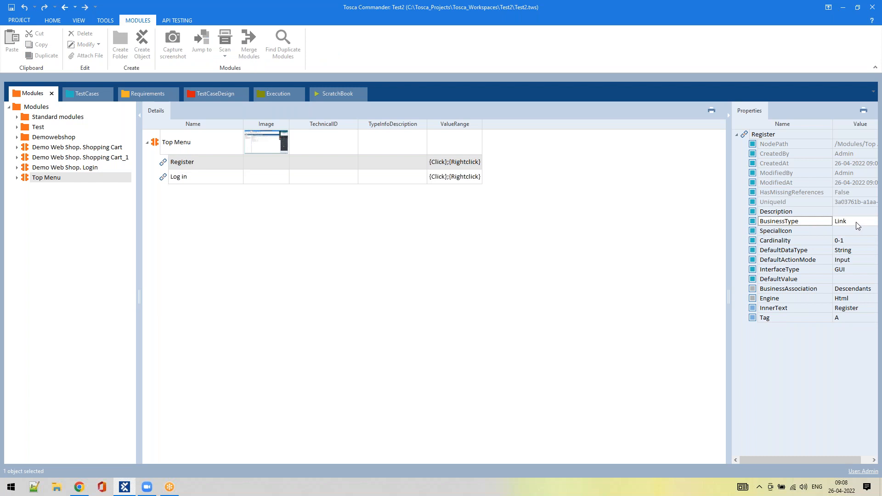
click(185, 180)
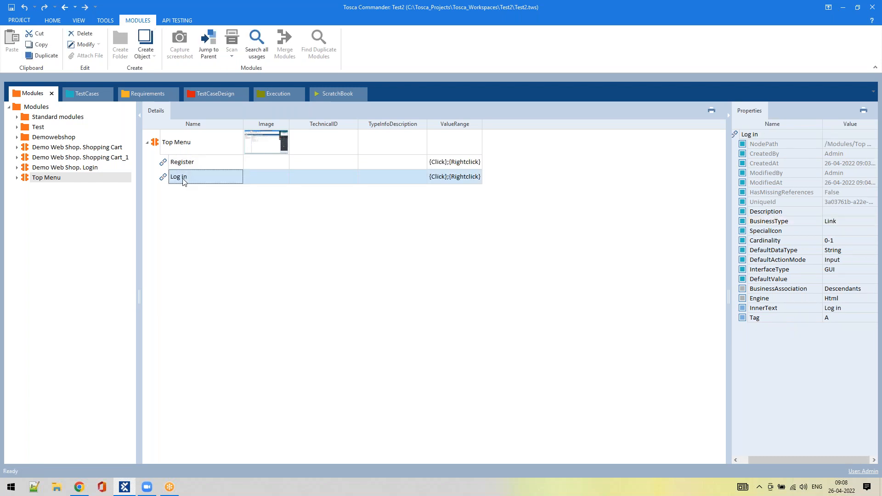
click(798, 225)
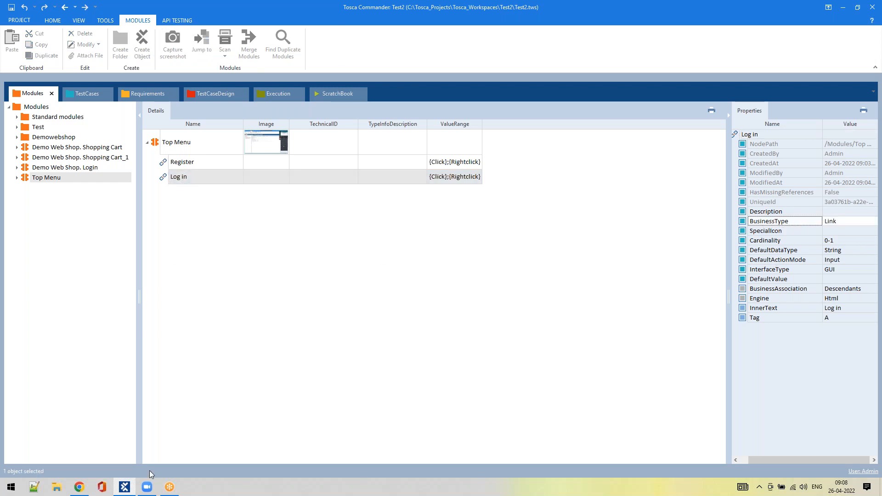
- Switch to Chrome, try the shop's Register and Log in links, go back to its home page and return to Tosca Commander
click(79, 488)
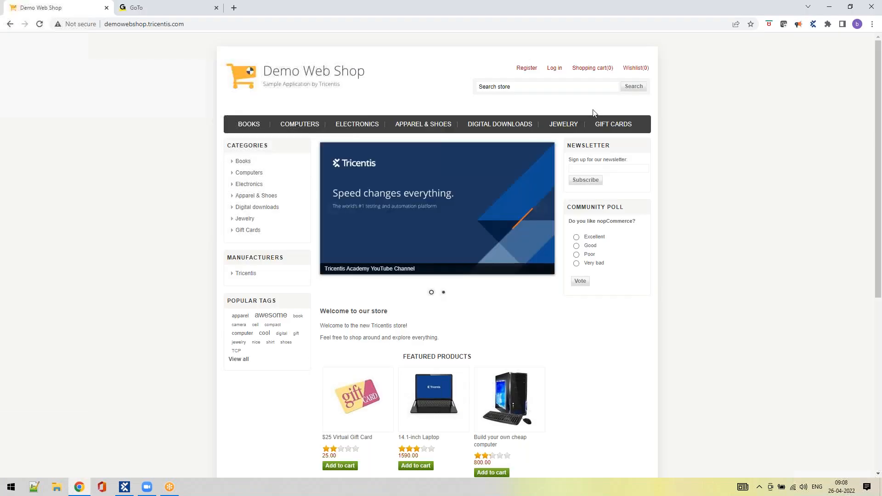
click(527, 69)
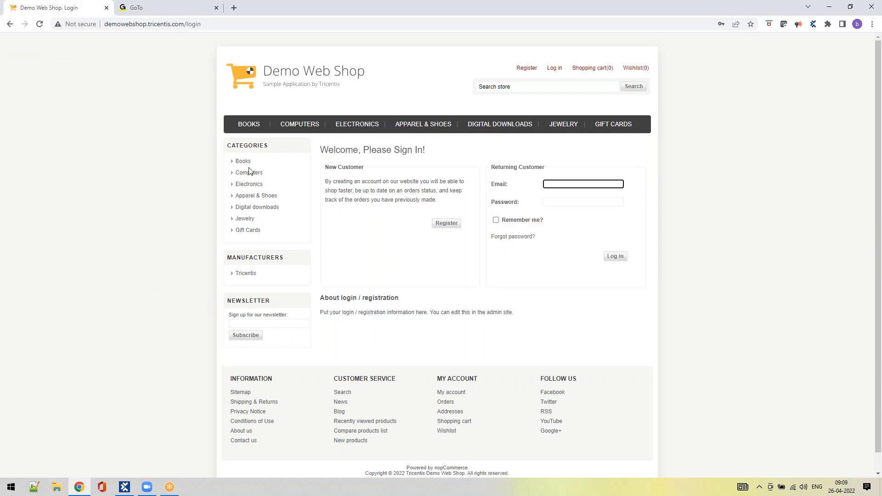
click(296, 81)
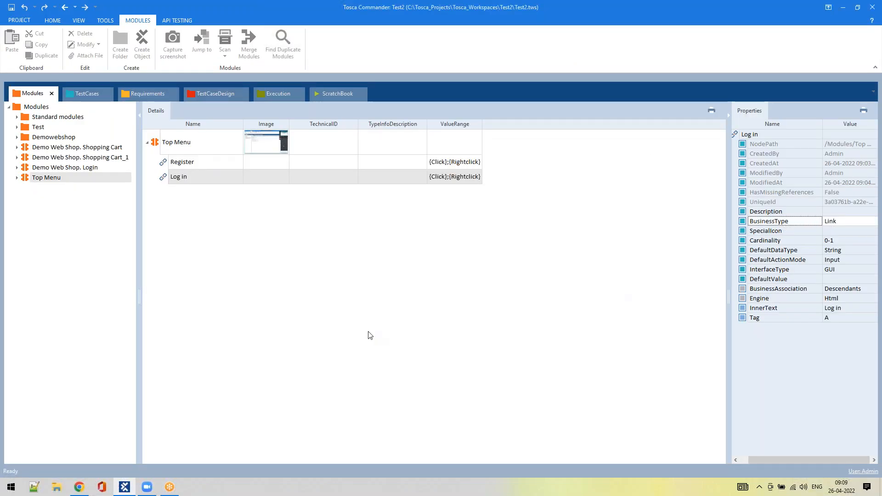
click(369, 332)
- Review the Register and Log in values of the Click on Register step in the Demo folder's new test case
click(83, 93)
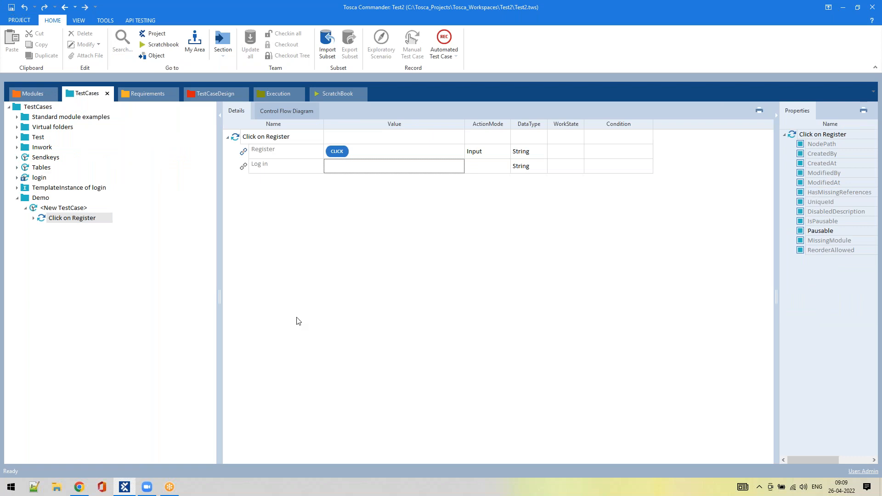
click(81, 209)
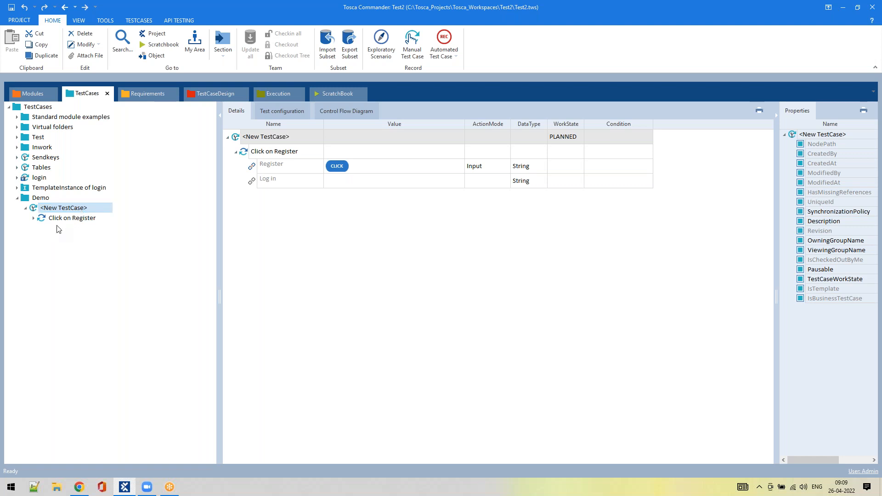
click(277, 169)
click(296, 169)
drag(285, 165, 246, 168)
click(366, 238)
click(363, 170)
click(362, 170)
click(348, 264)
- Run the Demo folder's new test case in ScratchBook against the open shop page and return to Tosca Commander
click(75, 219)
click(65, 209)
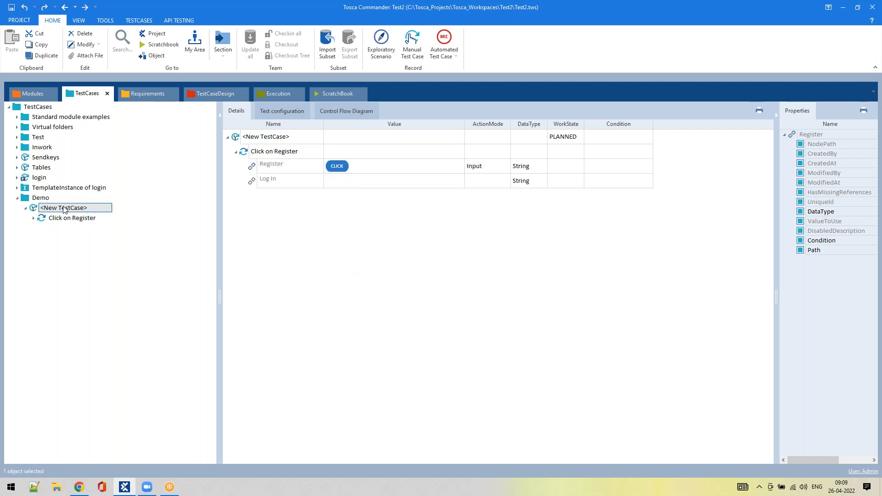
right_click(64, 210)
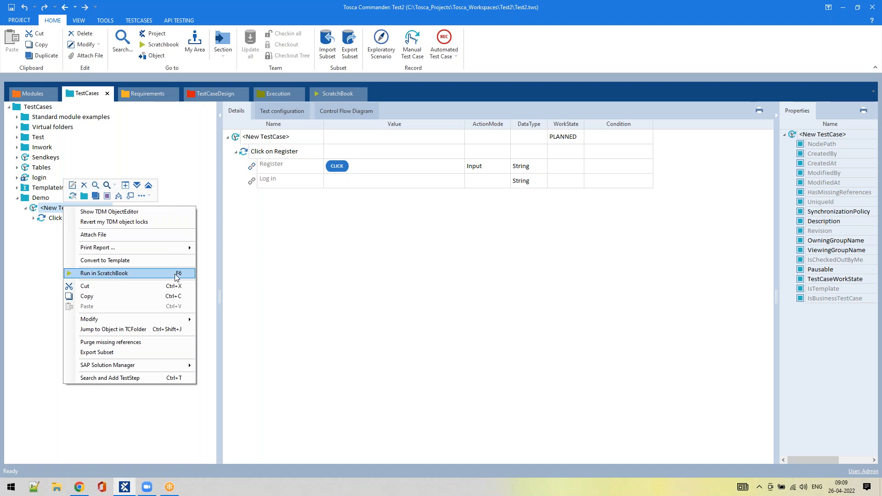
click(105, 275)
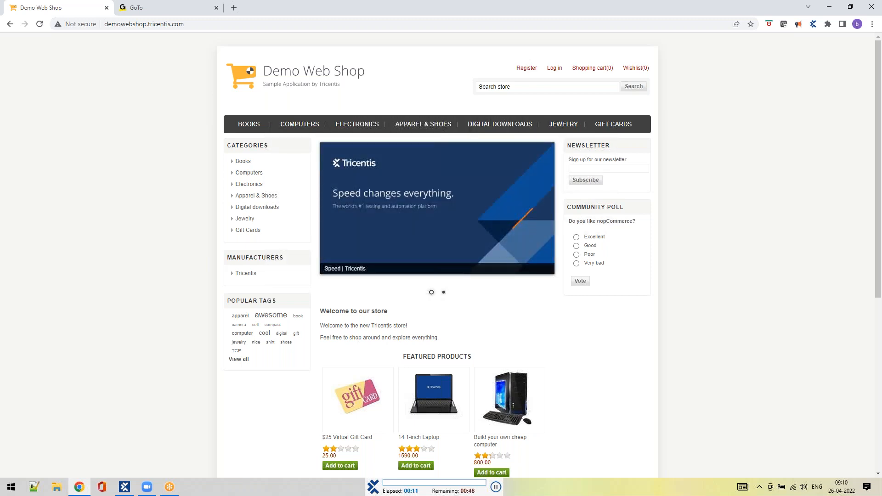
click(525, 69)
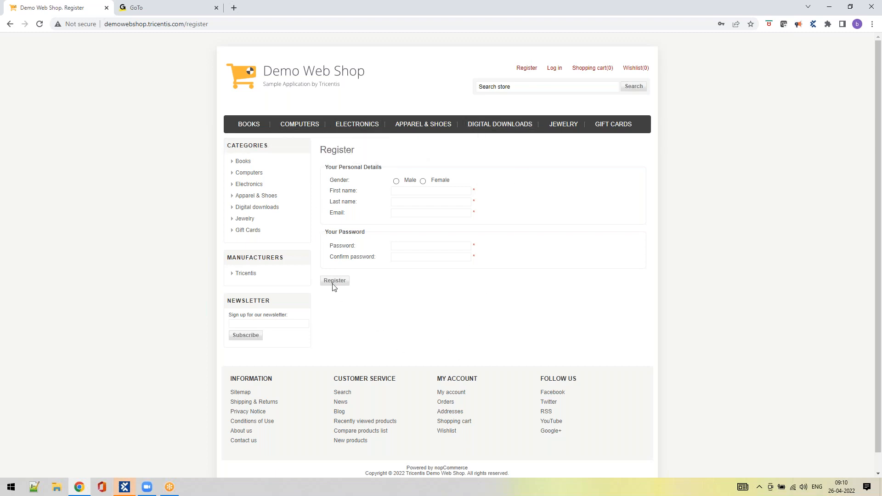
click(125, 488)
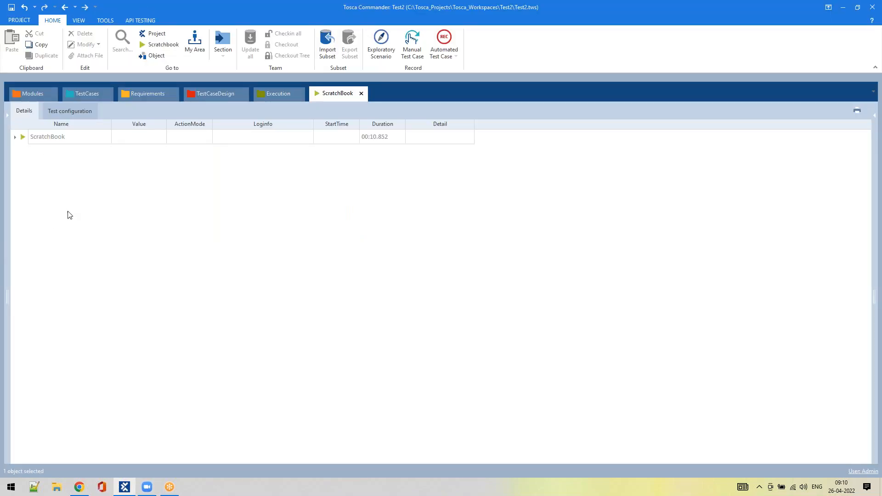
- Inspect the ScratchBook results down to the Register entry and return to the TestCases section
click(15, 137)
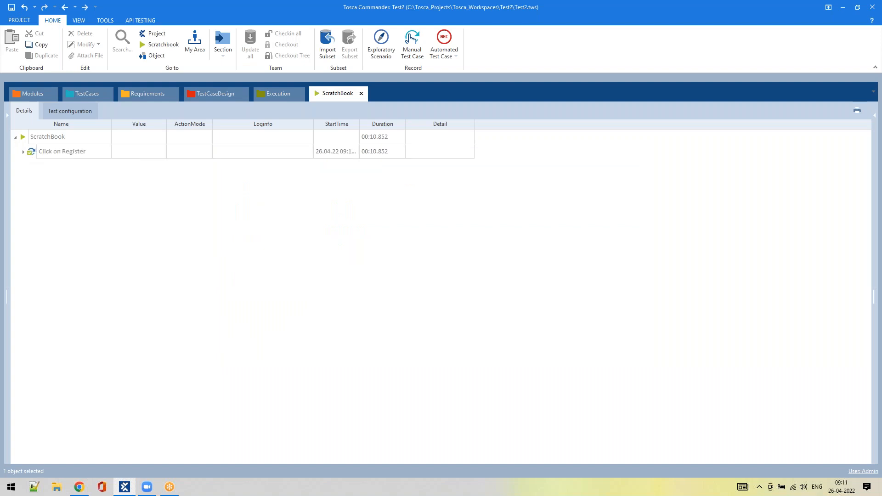
click(22, 153)
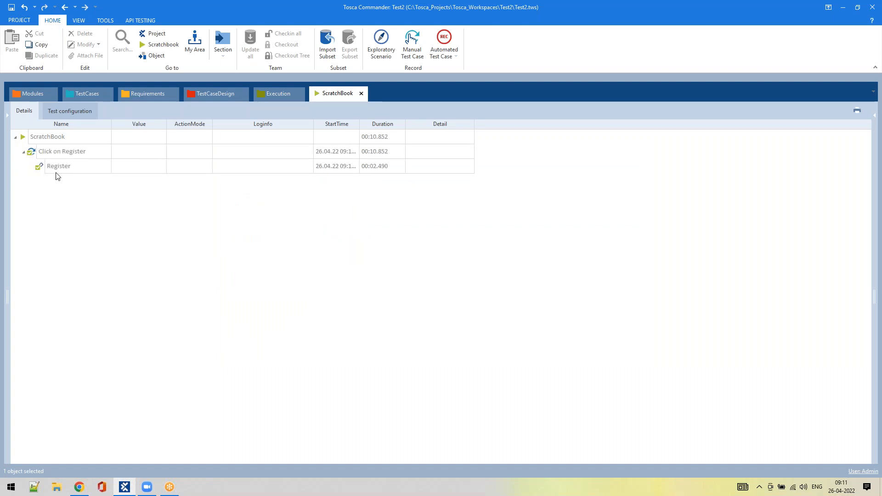
click(60, 154)
click(52, 170)
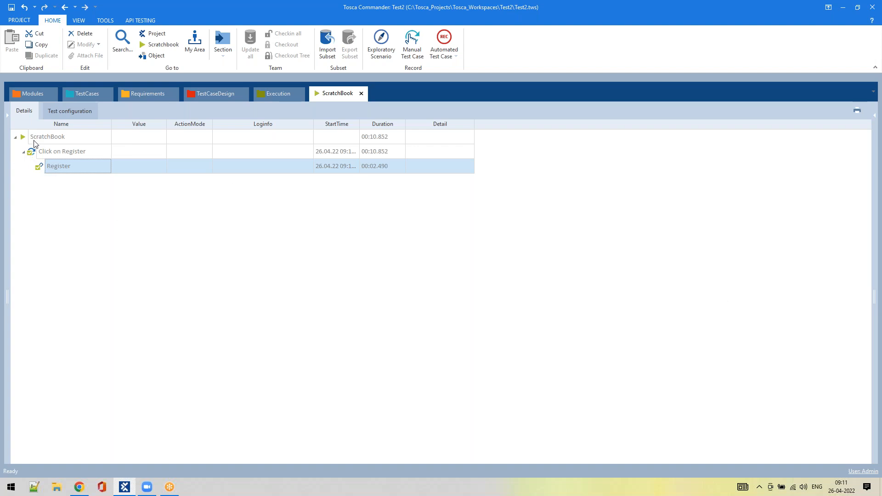
click(72, 93)
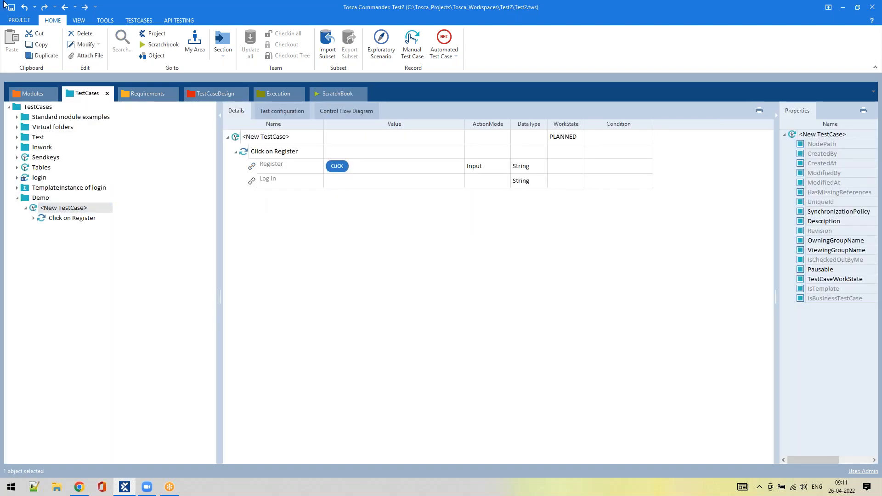
click(170, 487)
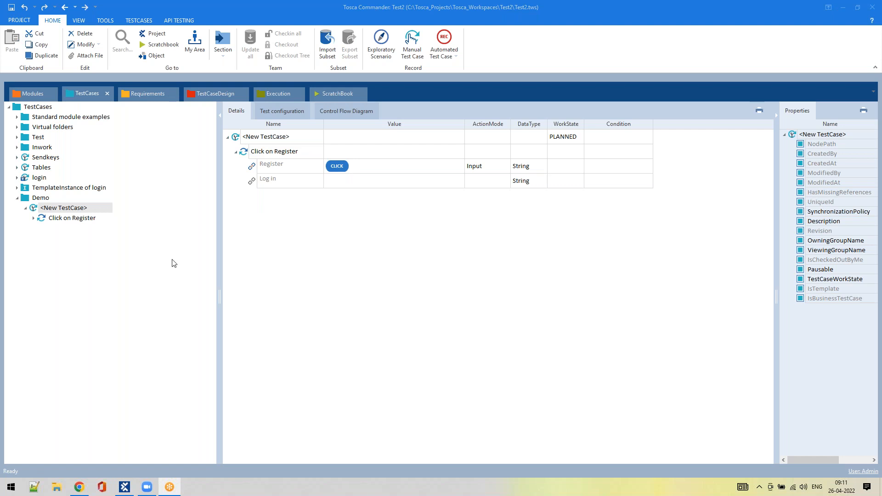
- Review the Register entry of the Click on Register step in the Demo folder's new test case
click(53, 210)
click(279, 166)
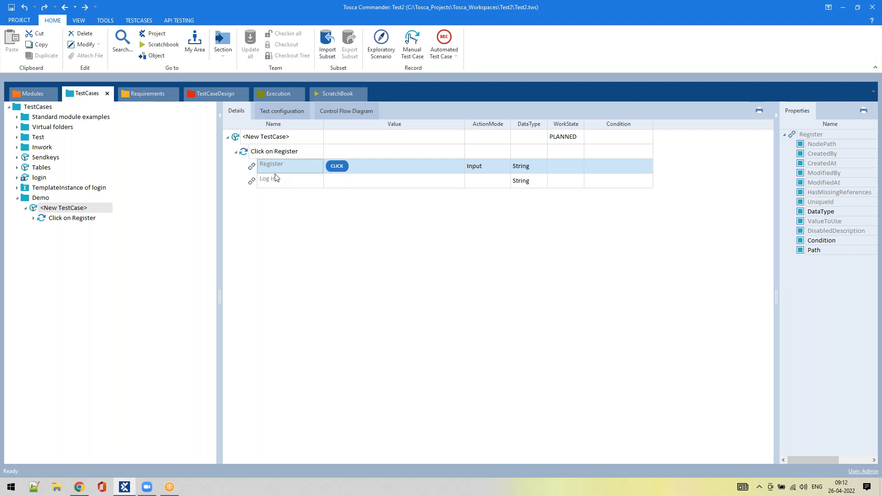
click(303, 232)
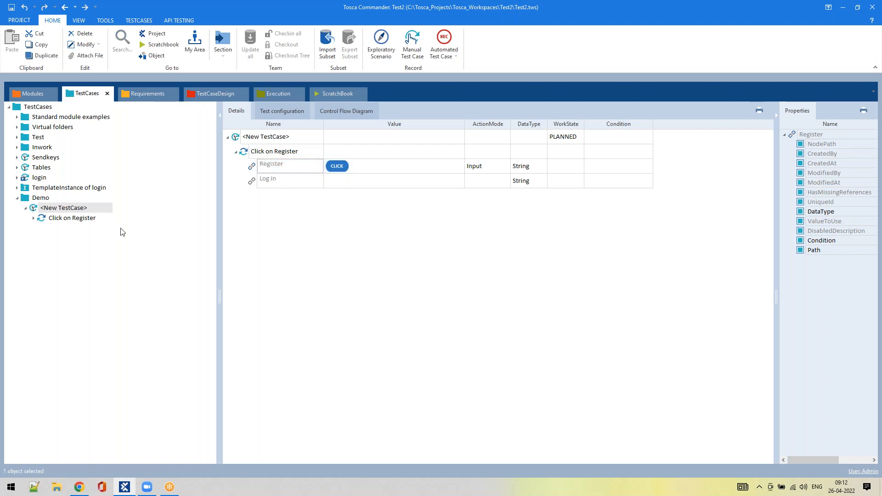
- Go to the Modules section and examine the InnerText and Tag properties of the Top Menu module's Register link
click(19, 92)
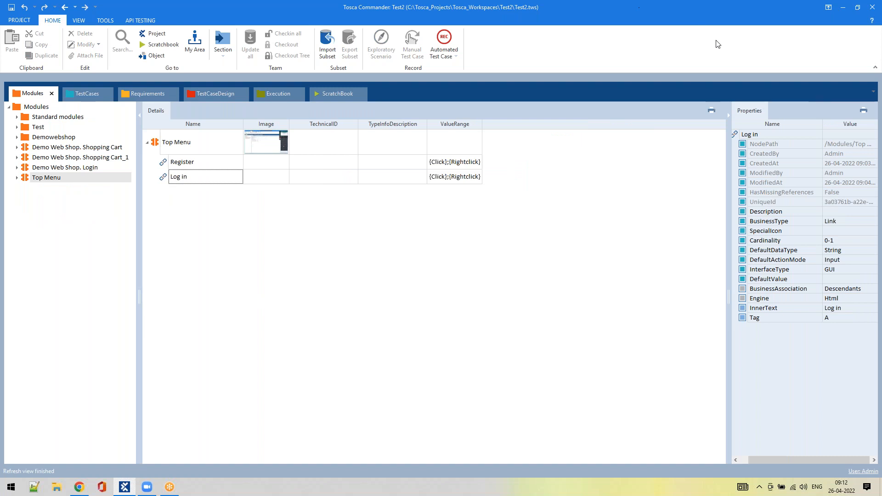
click(189, 163)
click(767, 309)
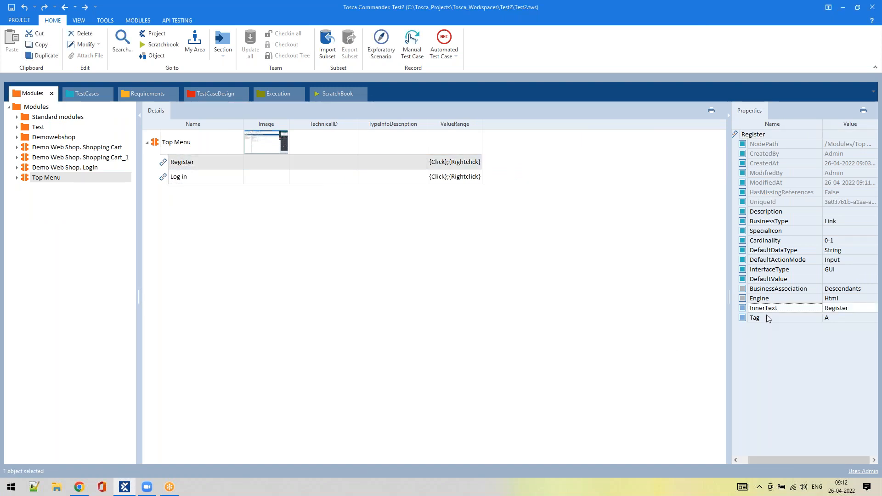
click(768, 319)
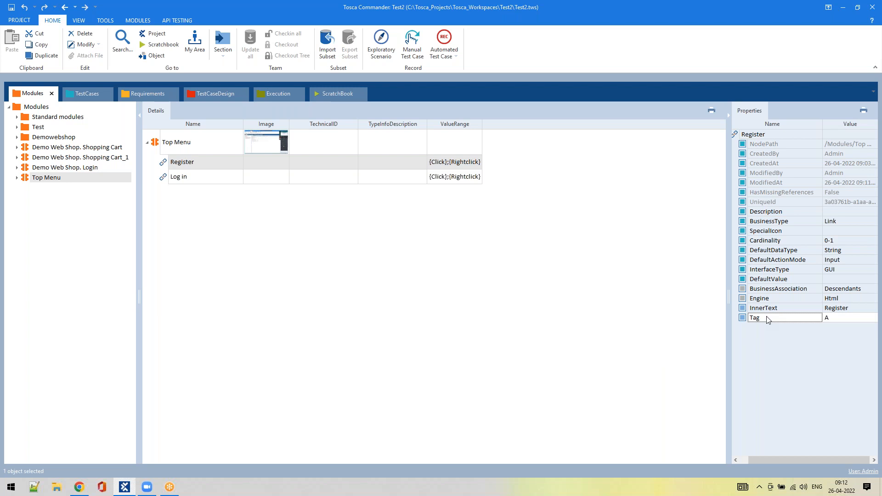
click(761, 311)
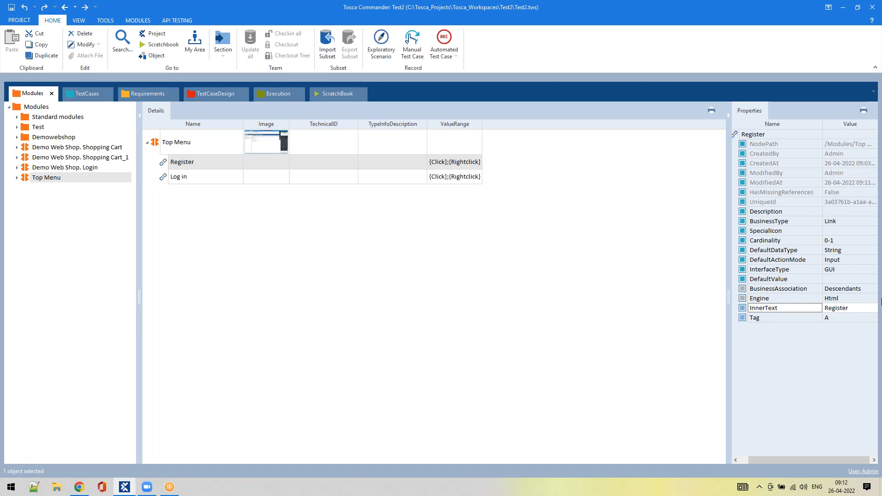
click(843, 312)
drag(829, 307, 857, 308)
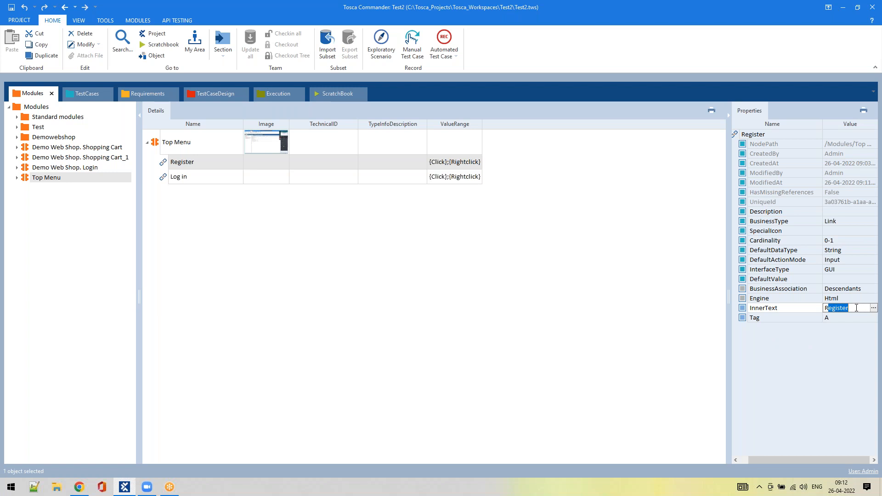
click(374, 366)
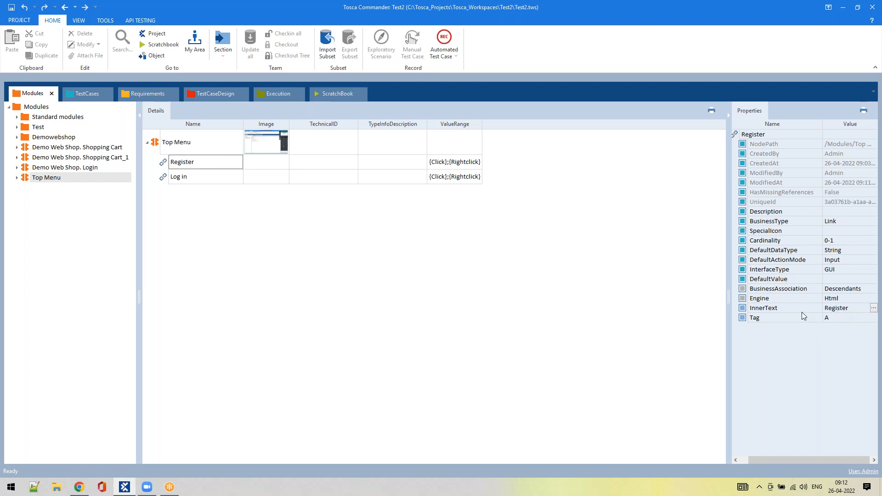
click(756, 308)
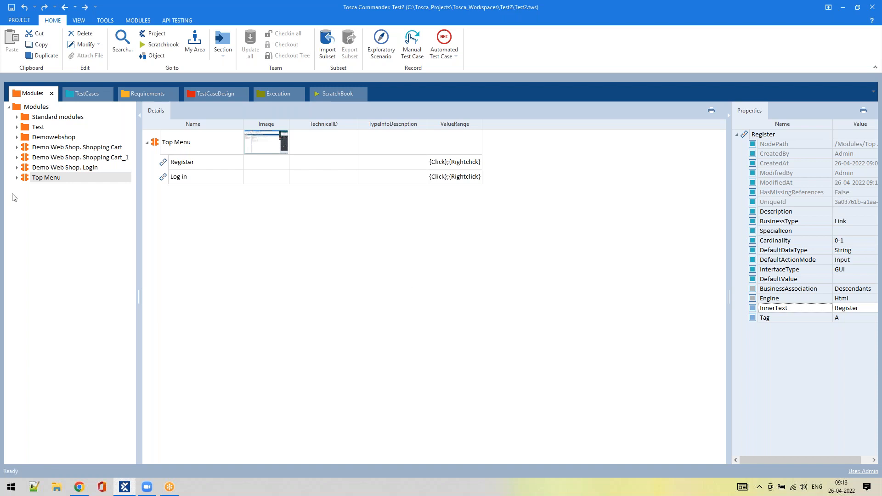
- Set the InnerText property of the Top Menu module's Register link to REGISTER
click(183, 162)
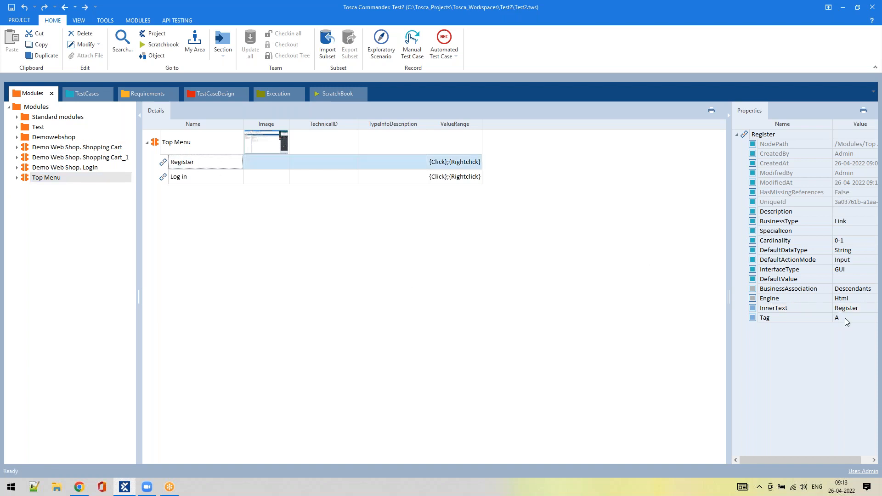
click(853, 309)
double_click(855, 310)
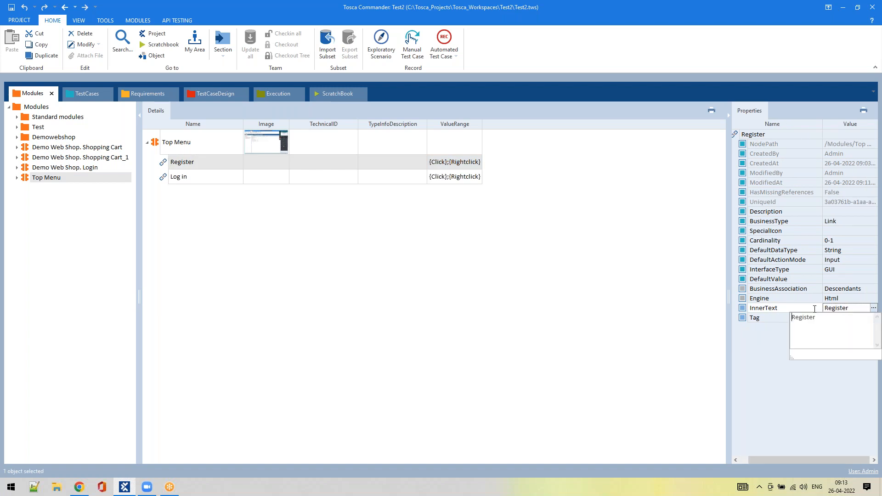
drag(816, 319, 795, 320)
key(BackSpace)
text(EGISTER)
click(656, 331)
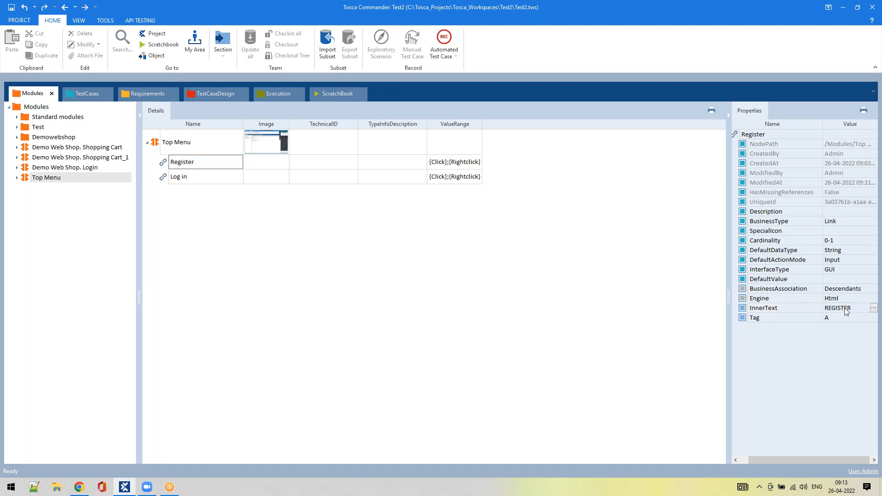
- Compare the Top Menu module and its Register link with the new test case's Click on Register step, ending in the Modules section
click(51, 179)
click(87, 93)
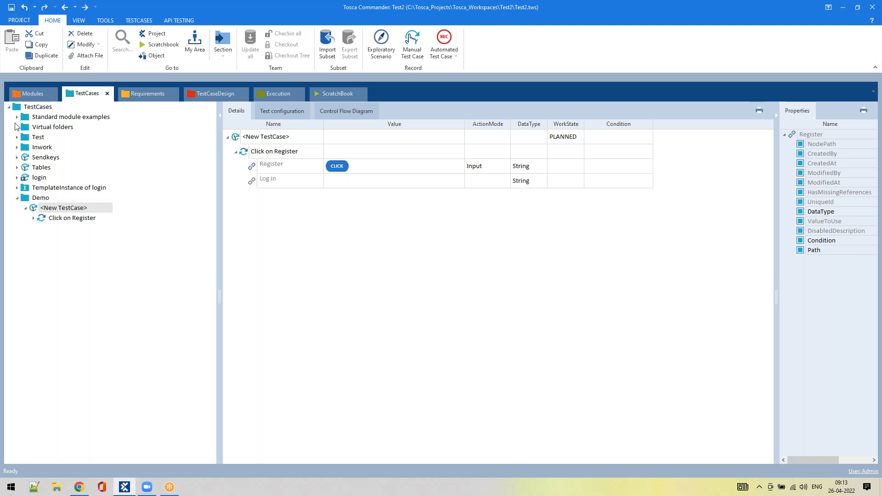
click(22, 95)
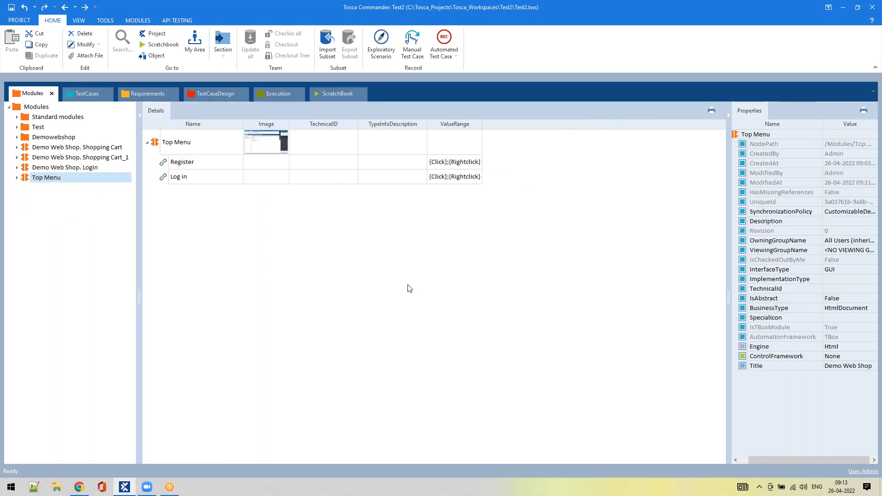
click(174, 163)
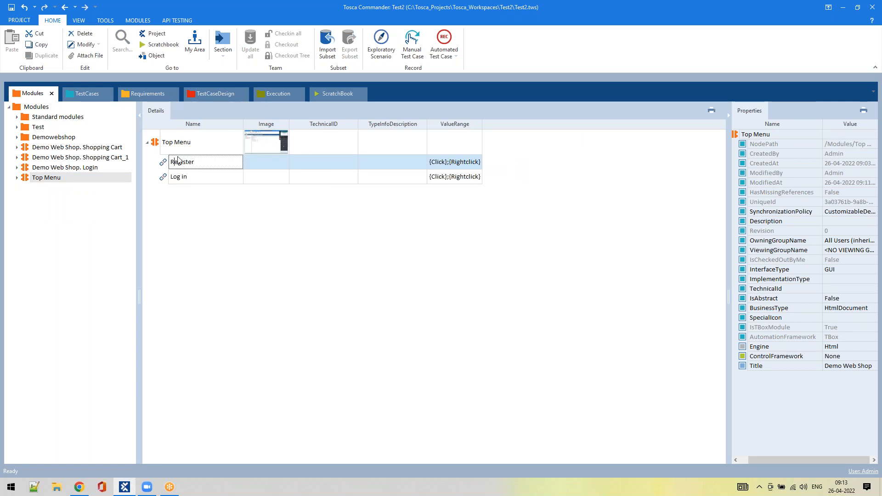
click(176, 146)
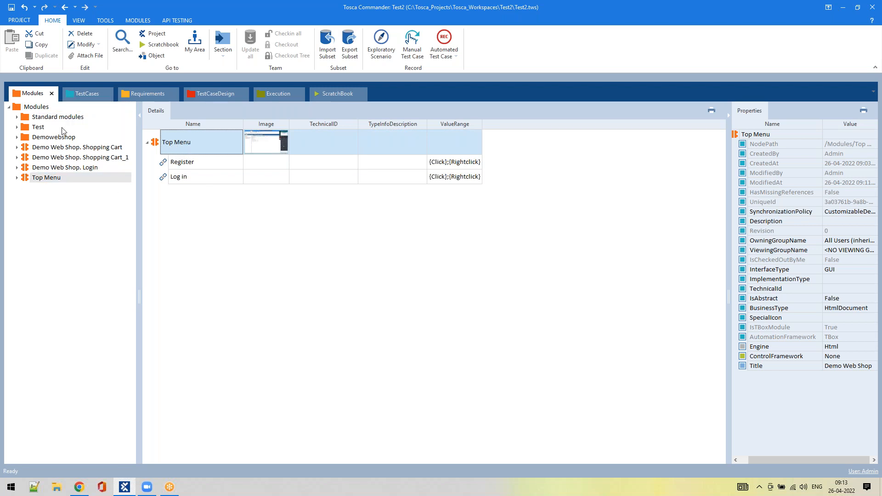
click(85, 93)
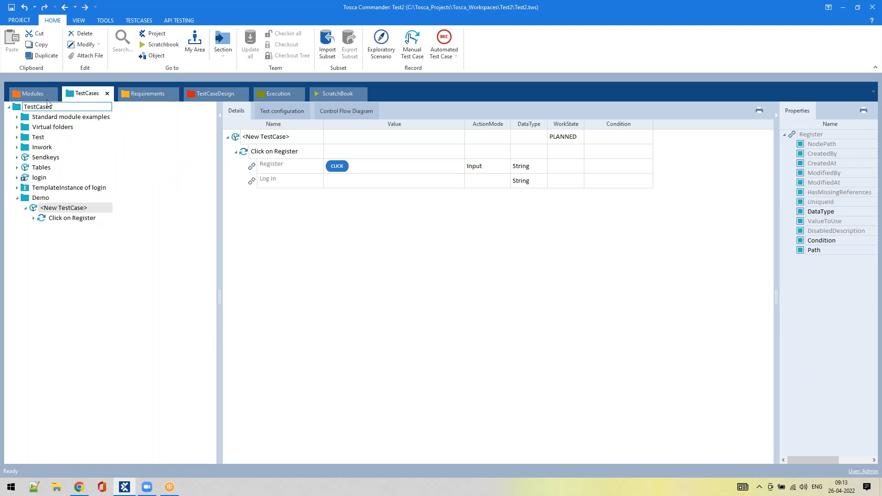
click(21, 93)
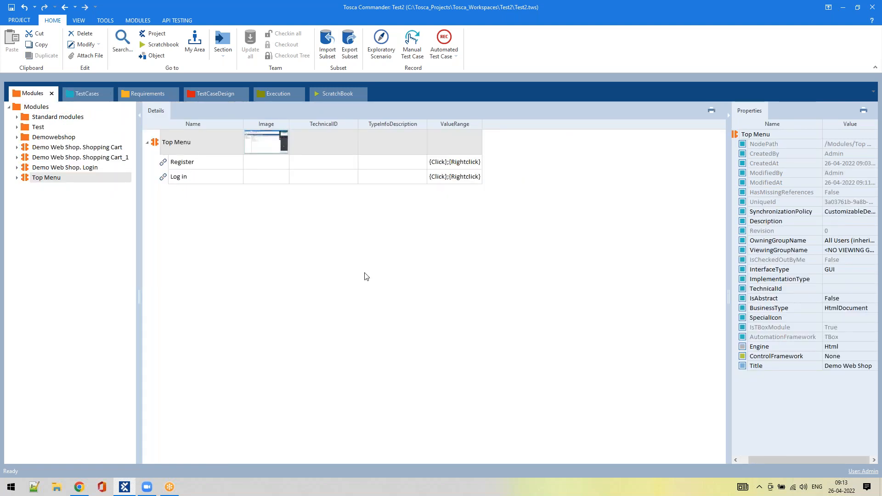
- Recheck the InnerText value of the Top Menu module's Register link and return to the TestCases section
click(193, 161)
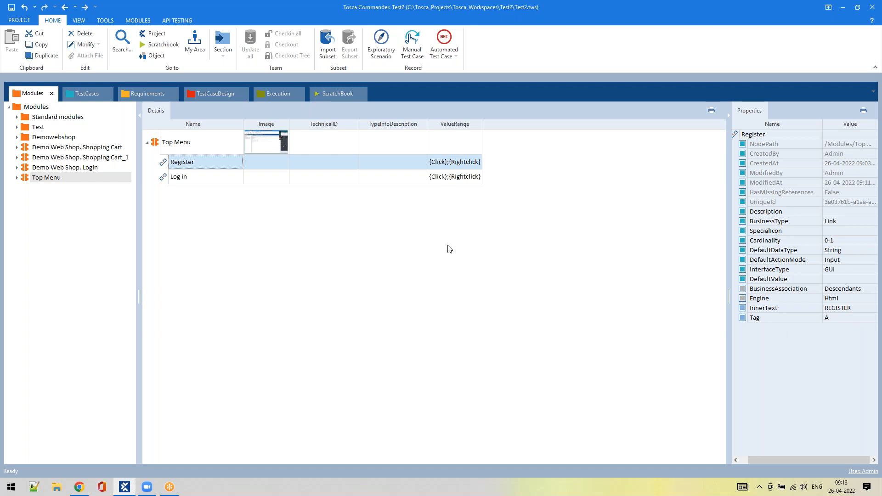
click(440, 308)
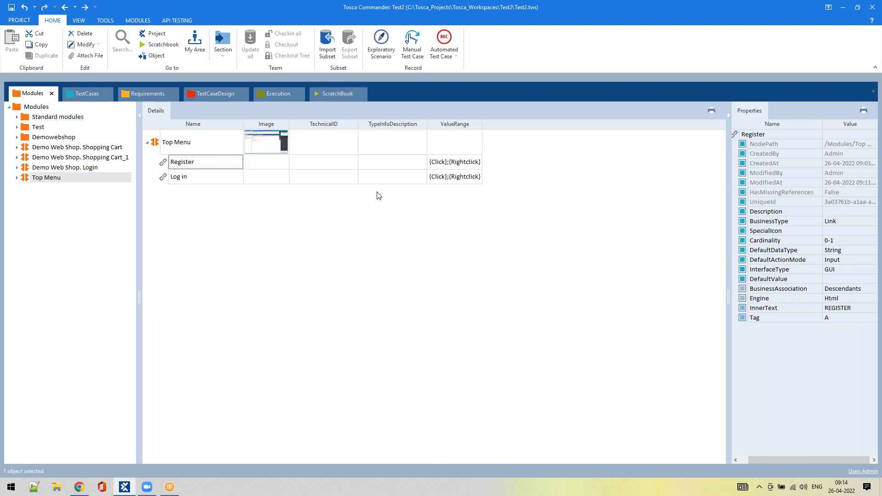
click(171, 162)
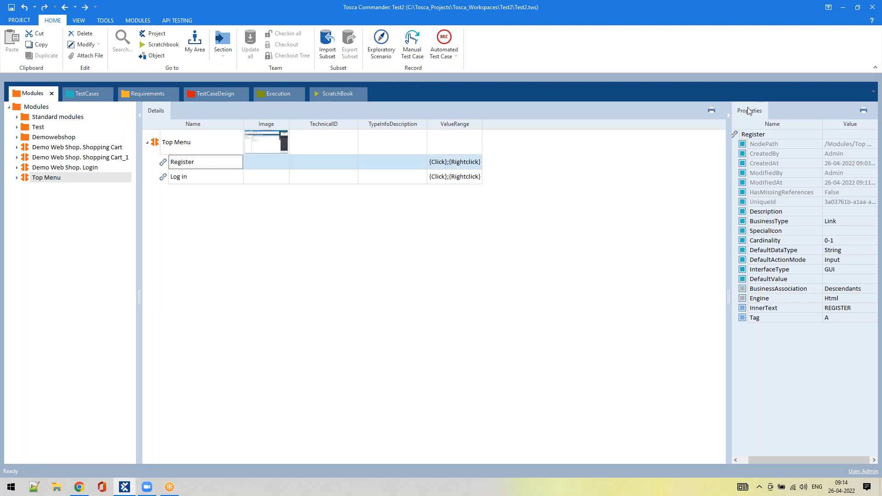
click(839, 309)
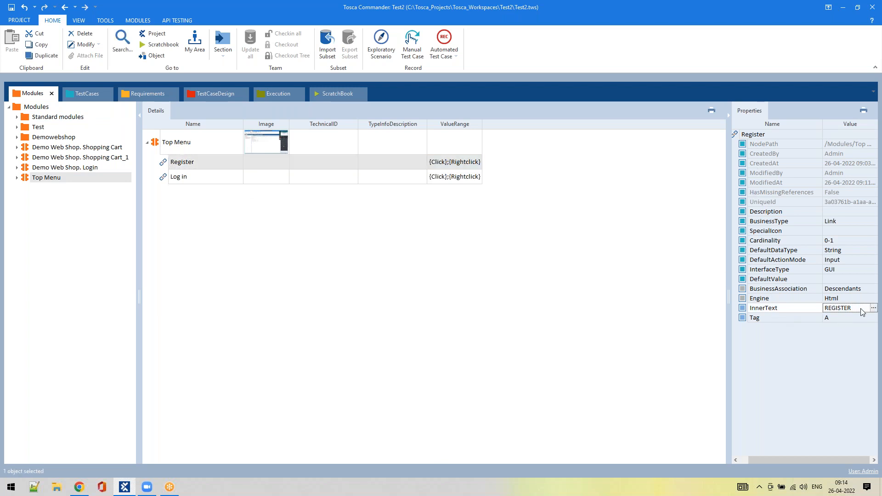
click(839, 309)
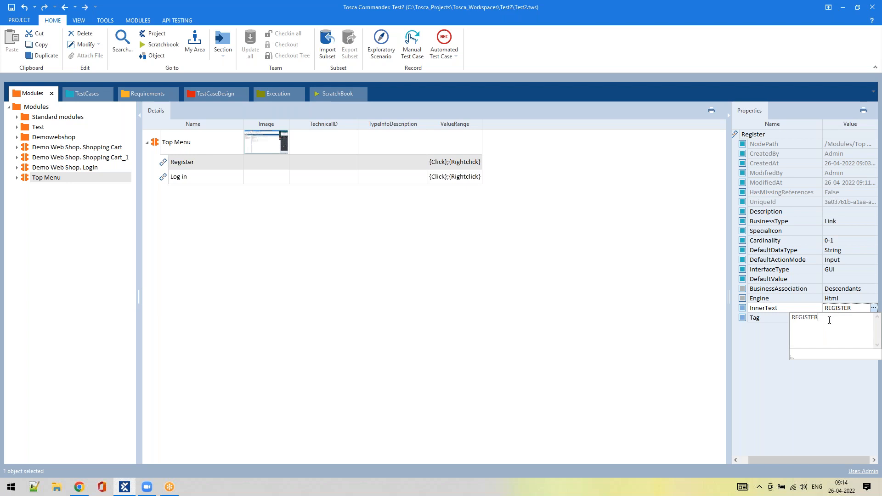
double_click(797, 321)
click(331, 303)
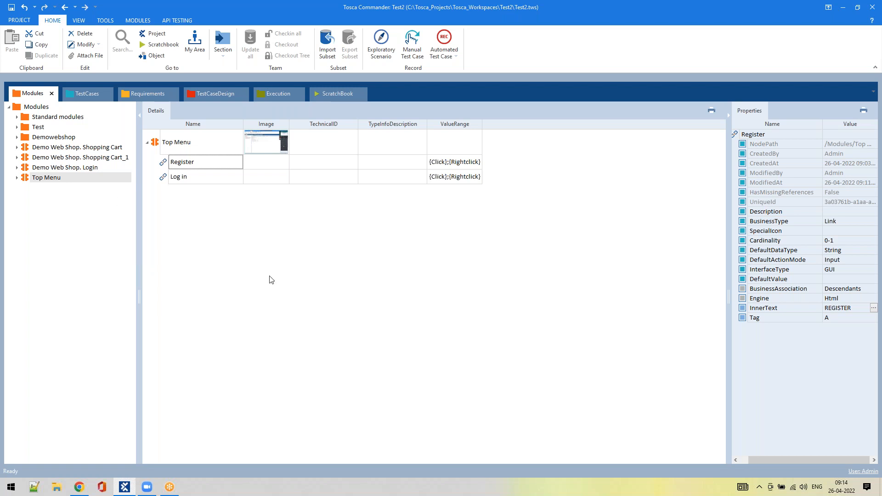
click(85, 94)
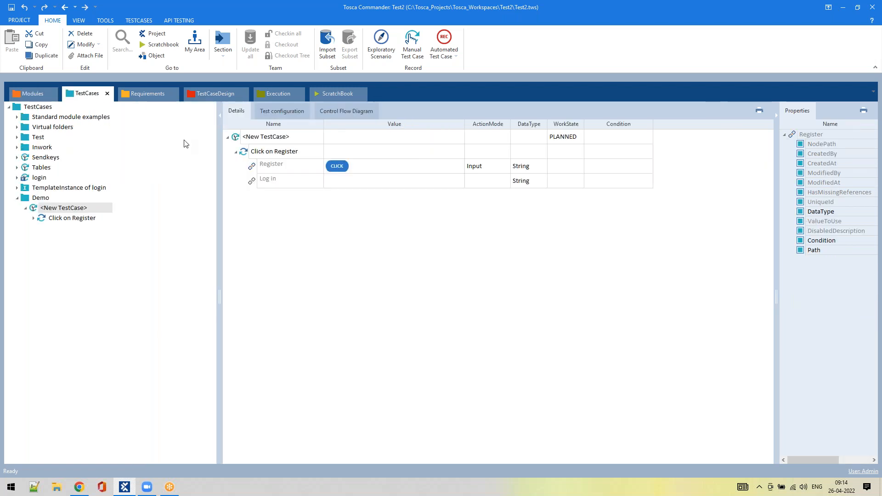
click(662, 92)
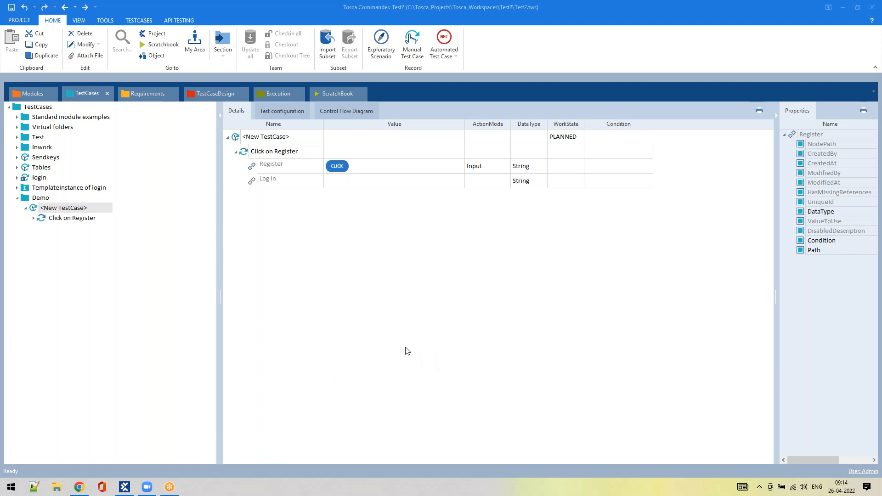
click(598, 308)
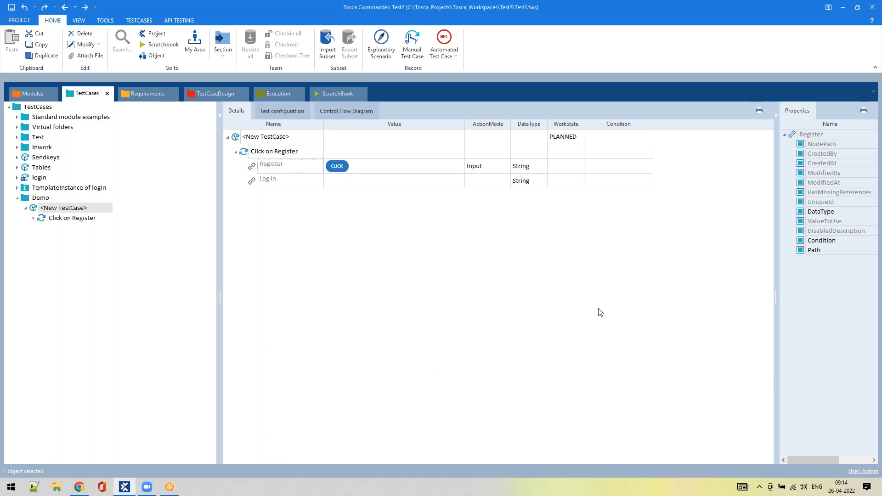